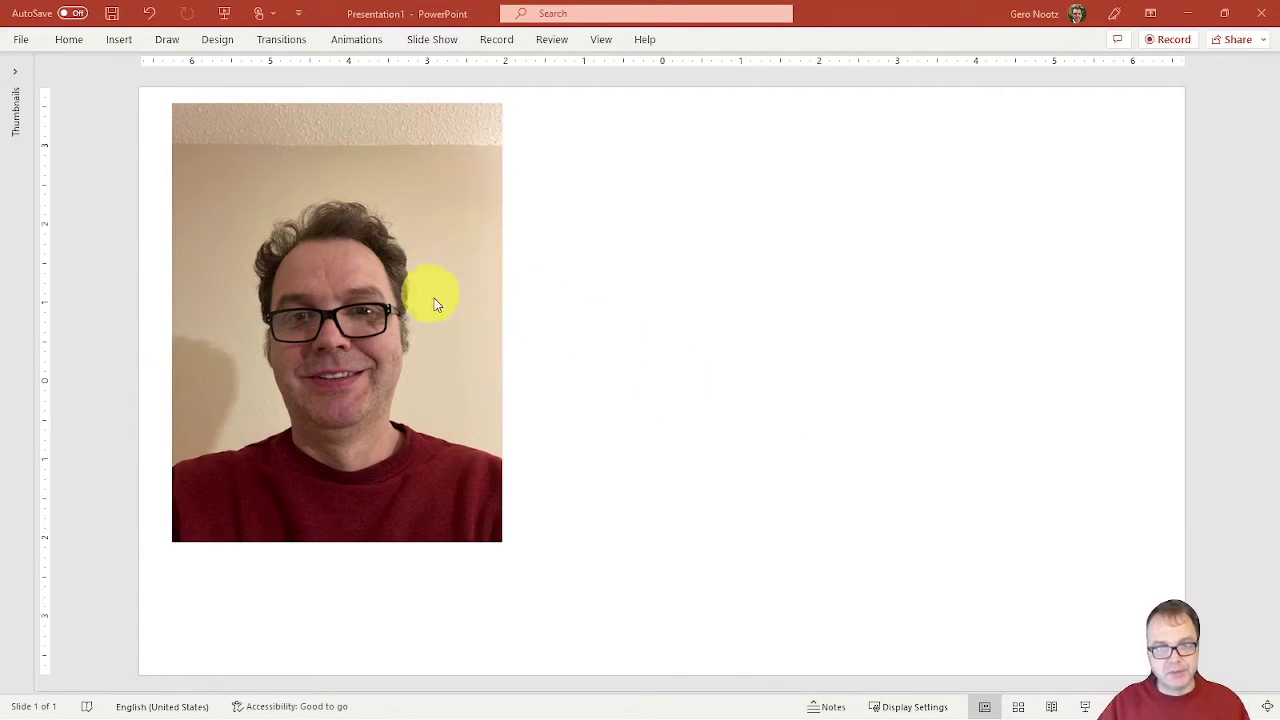
- Start Remove Background on the portrait photo on the slide
click(352, 333)
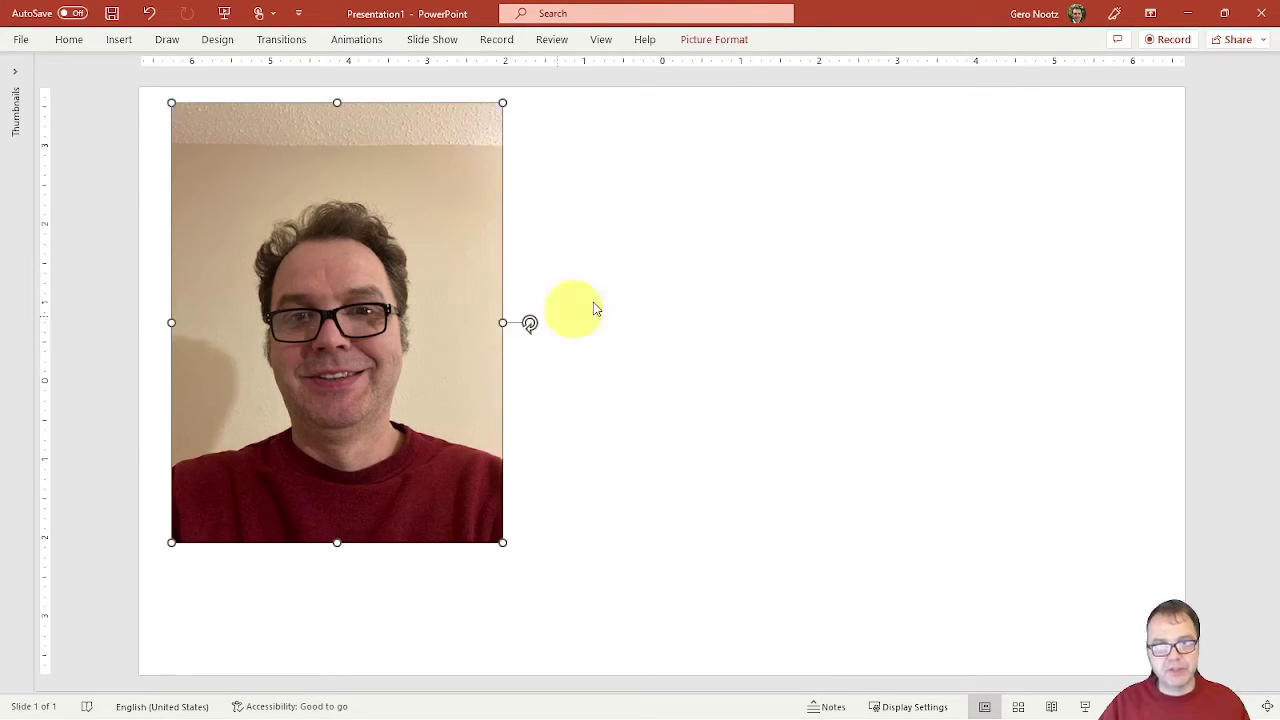
click(706, 42)
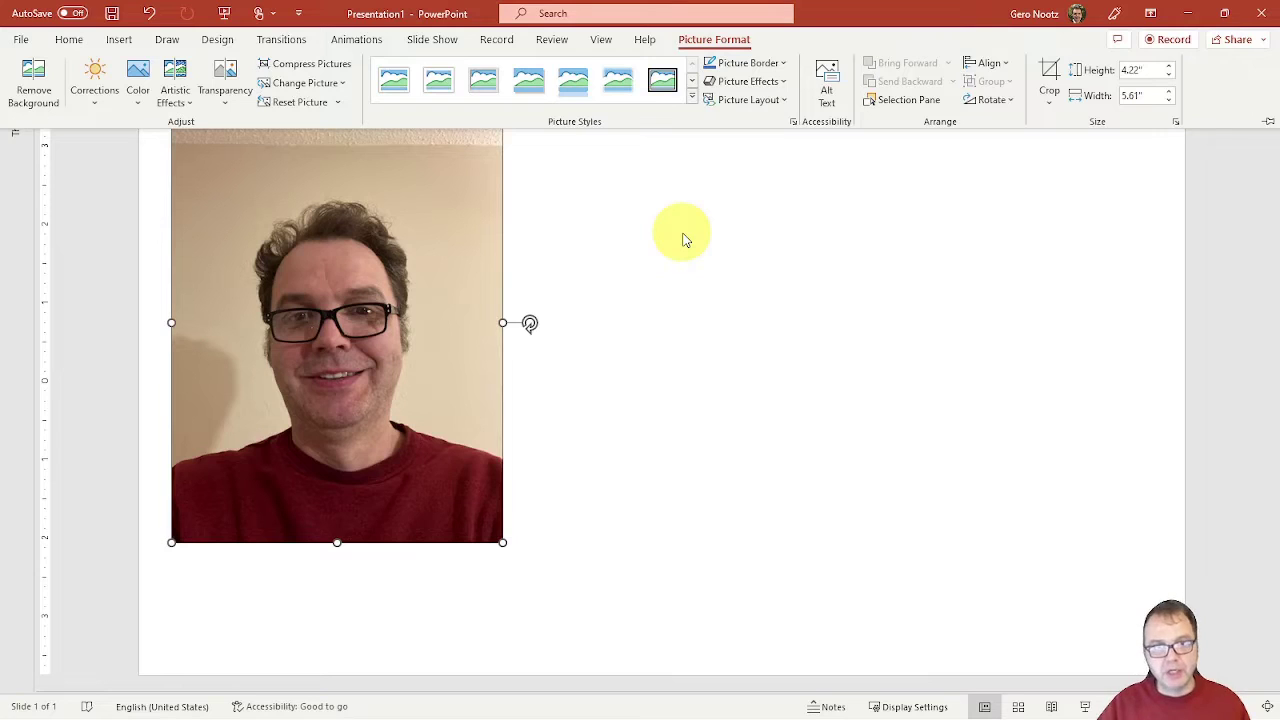
click(33, 72)
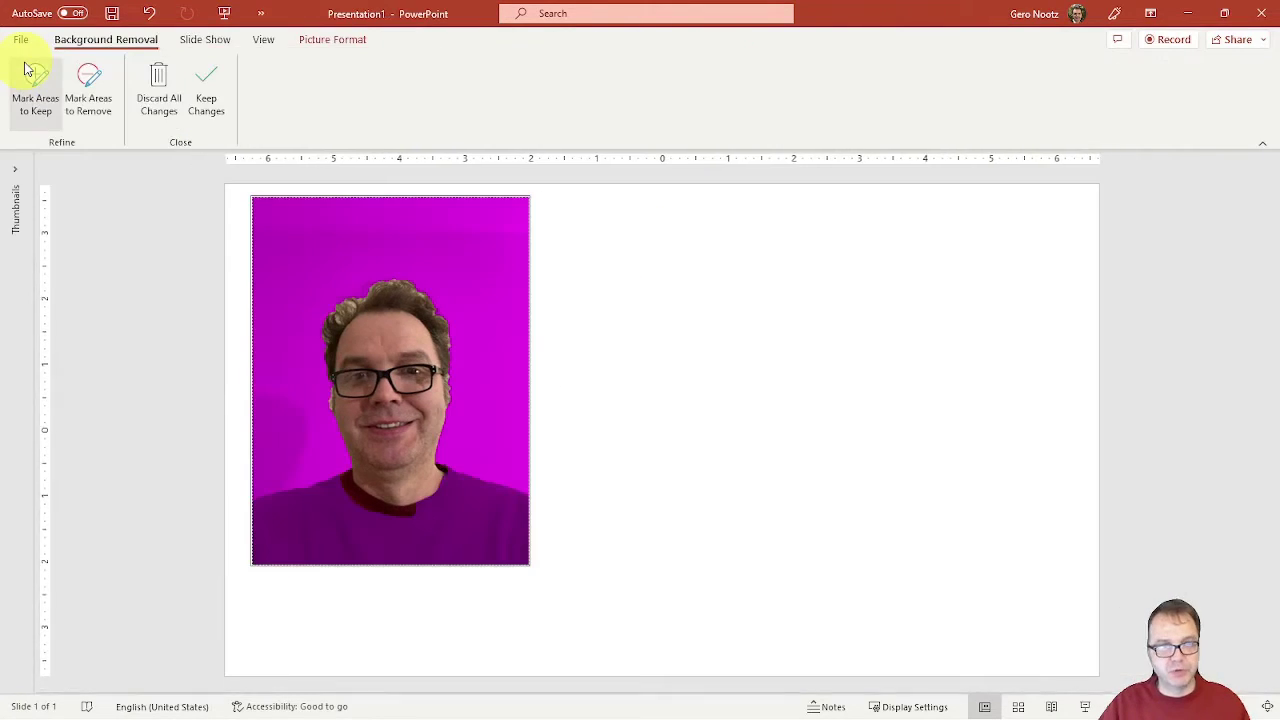
click(33, 78)
click(277, 231)
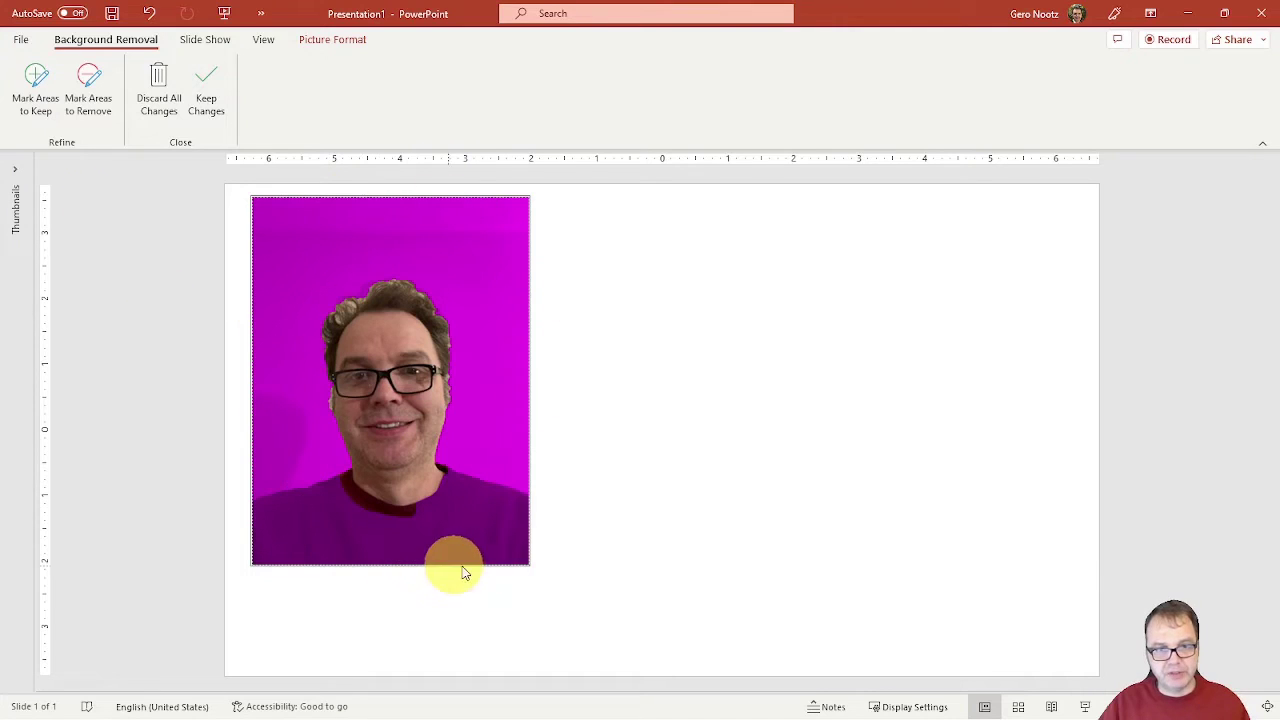
click(496, 301)
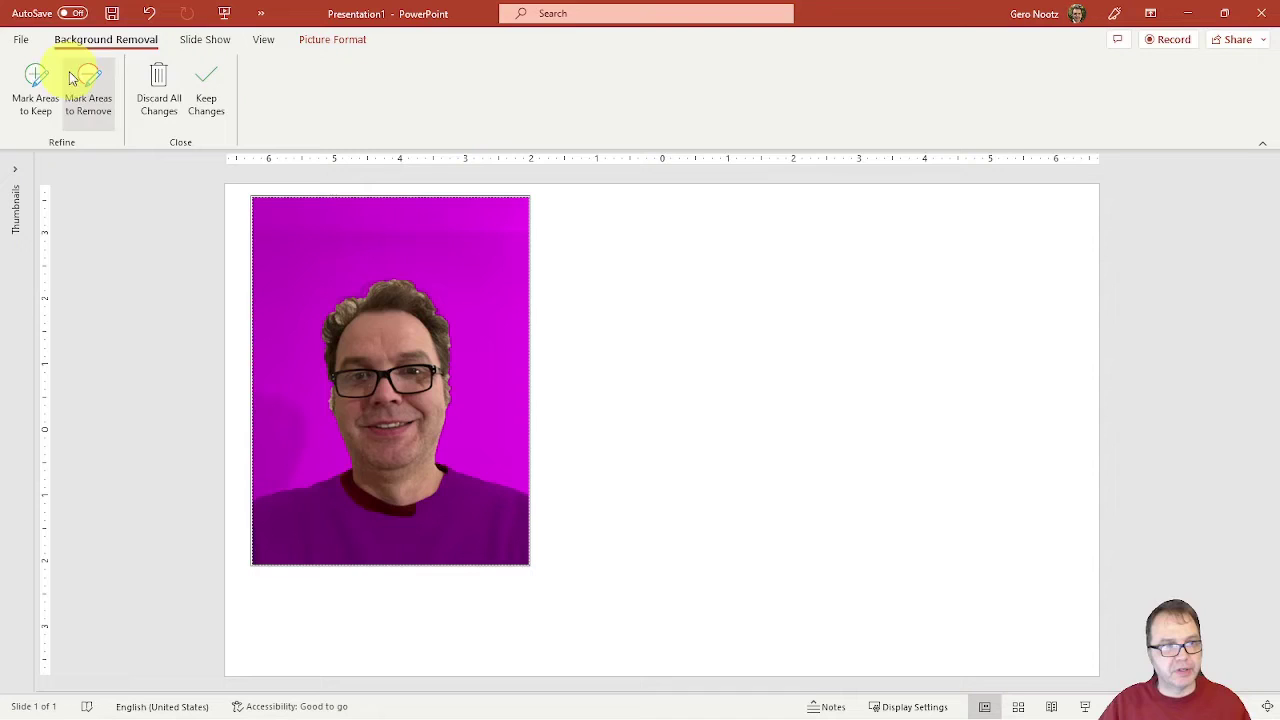
- Mark the red shirt's collar and shoulders as areas to keep and accept the background removal
click(35, 80)
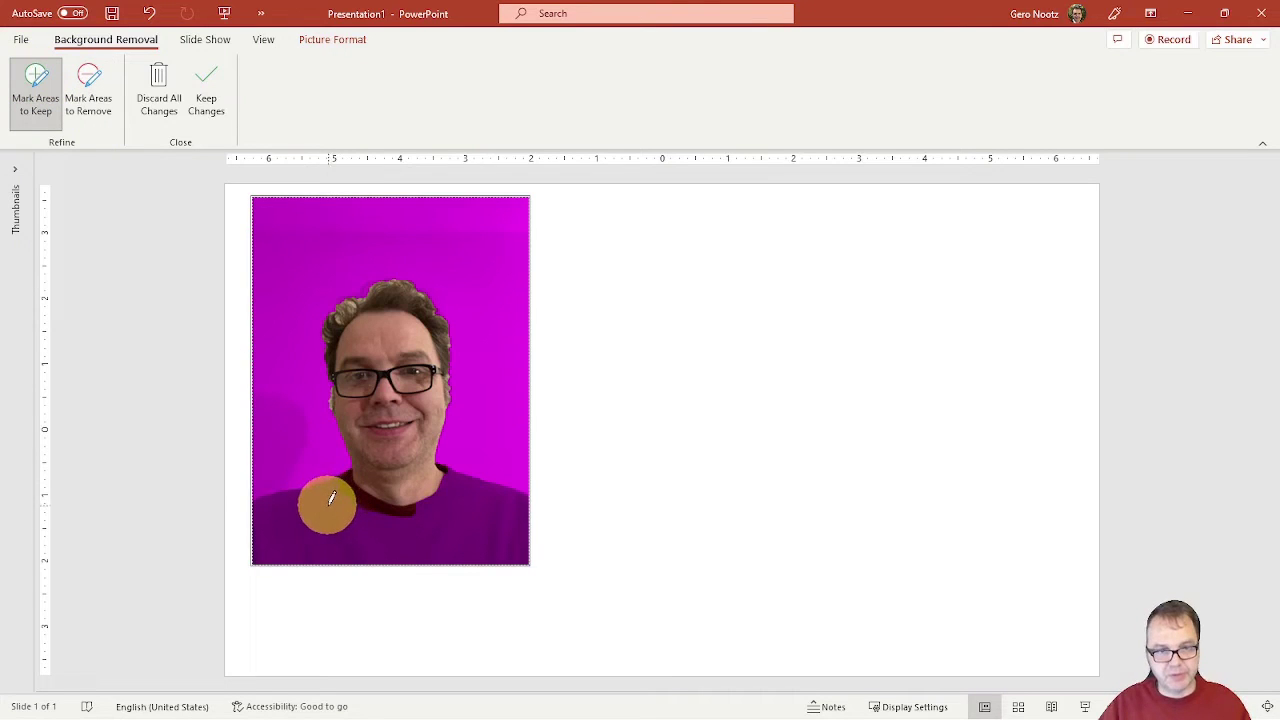
mouse_move(320, 502)
mouse_down()
mouse_move(440, 525)
mouse_move(446, 495)
mouse_move(470, 488)
mouse_move(497, 505)
mouse_move(366, 506)
mouse_up()
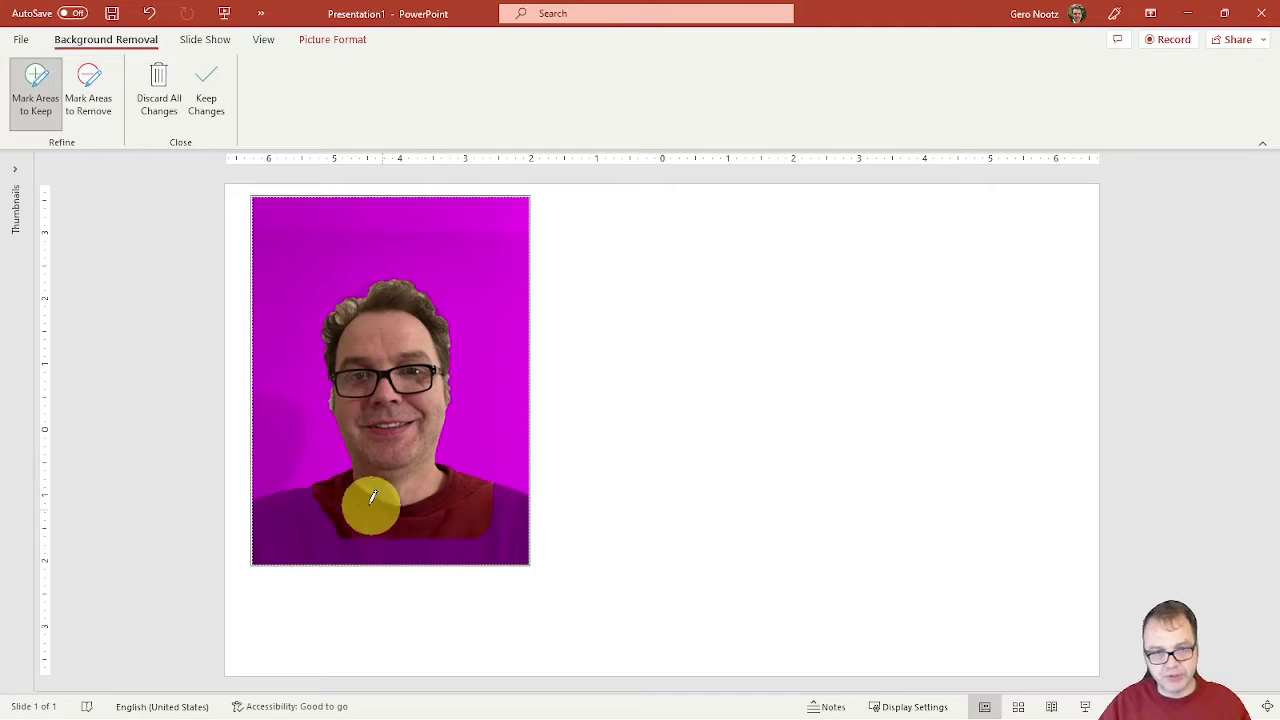
click(315, 502)
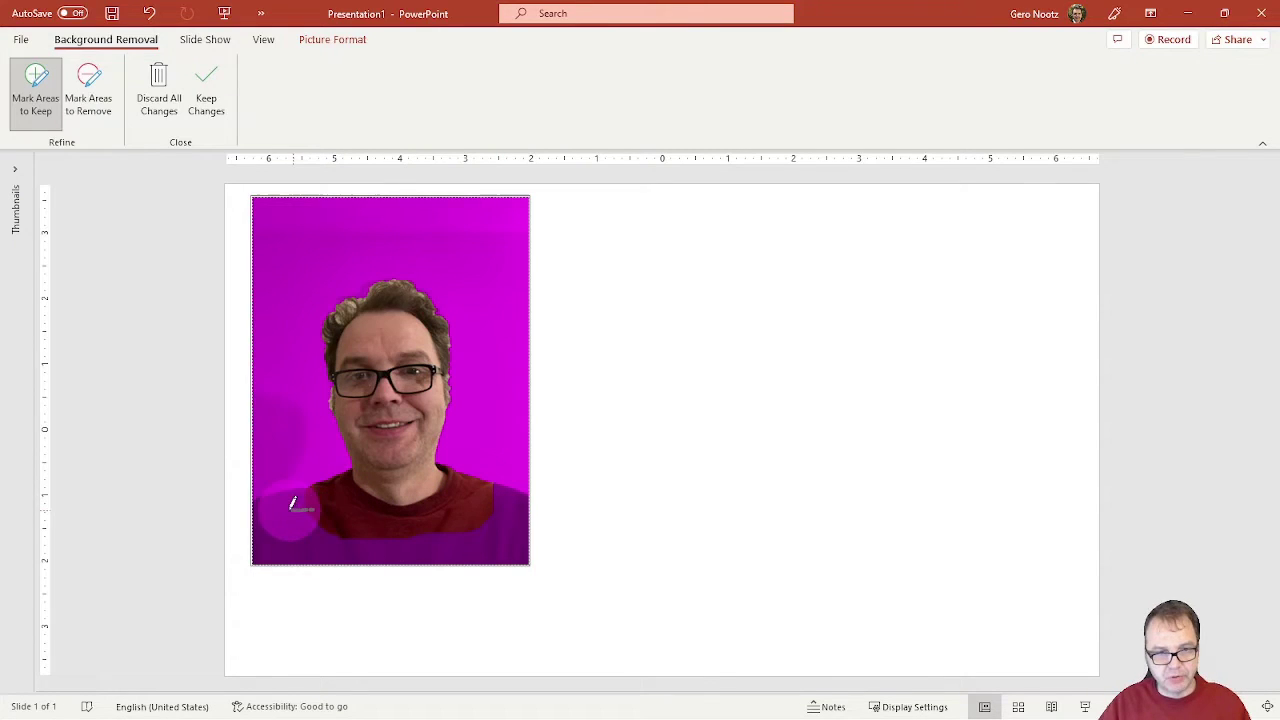
drag(277, 500, 310, 500)
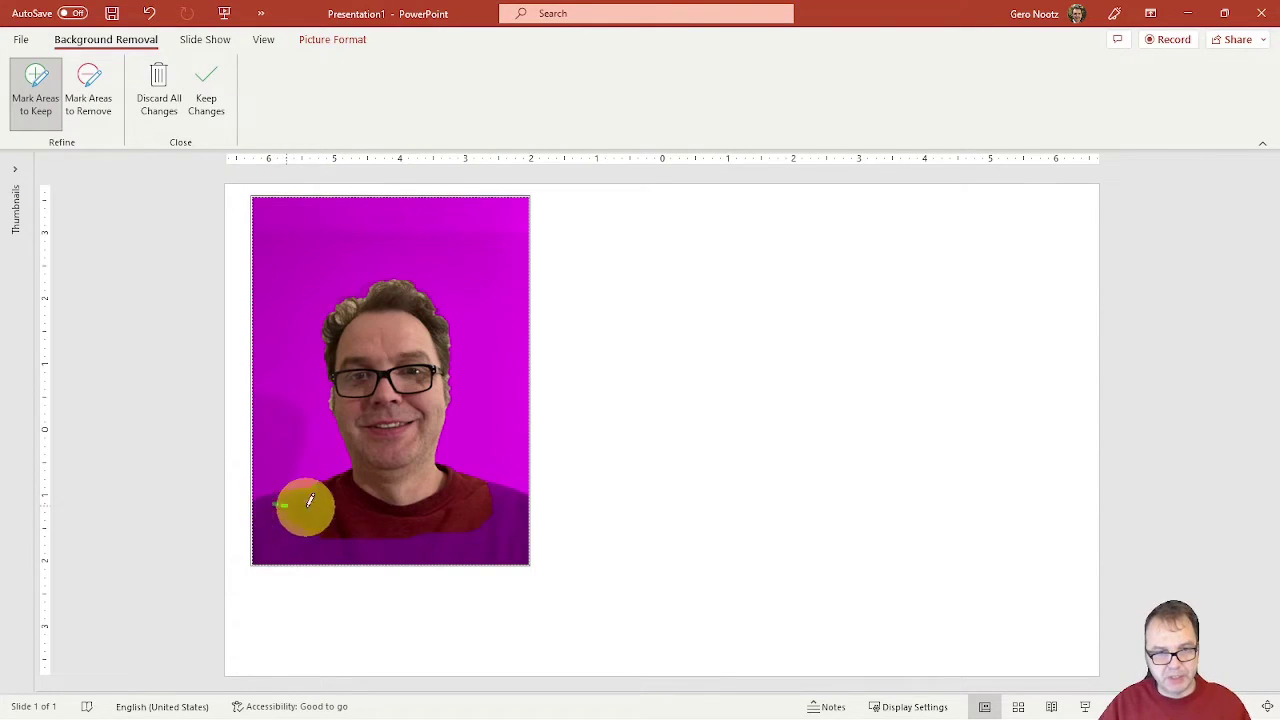
click(500, 497)
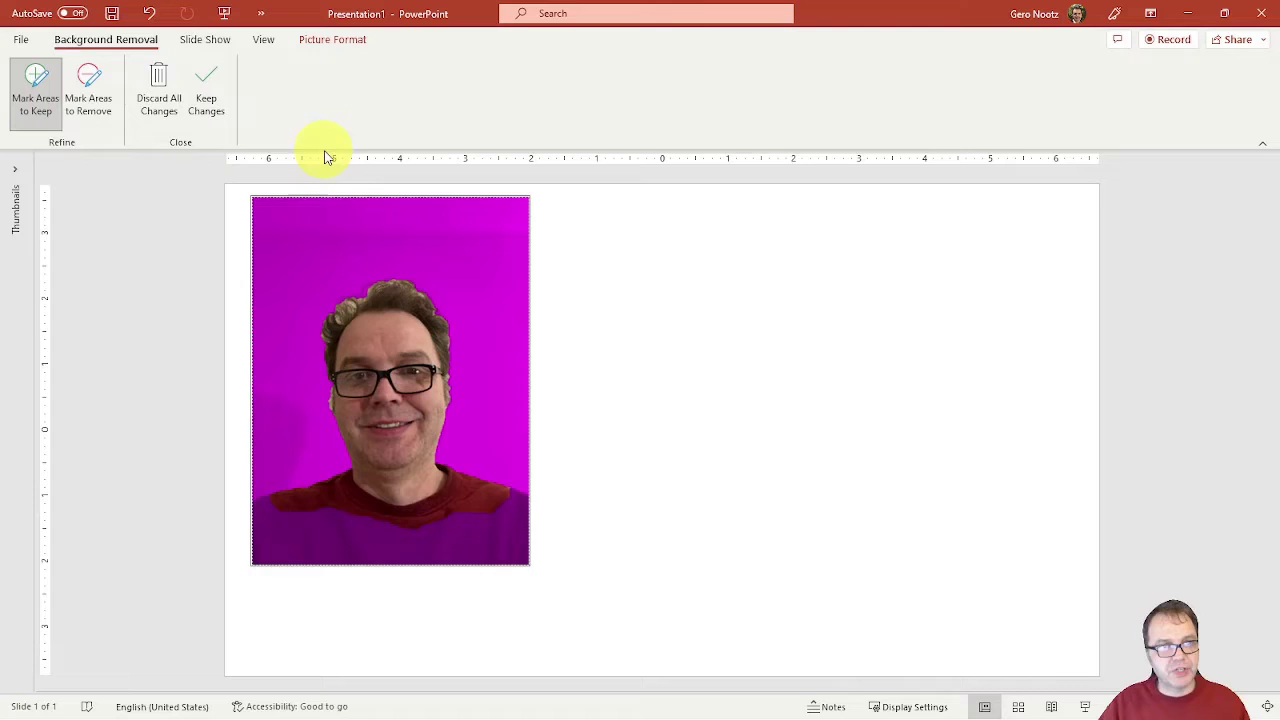
click(206, 93)
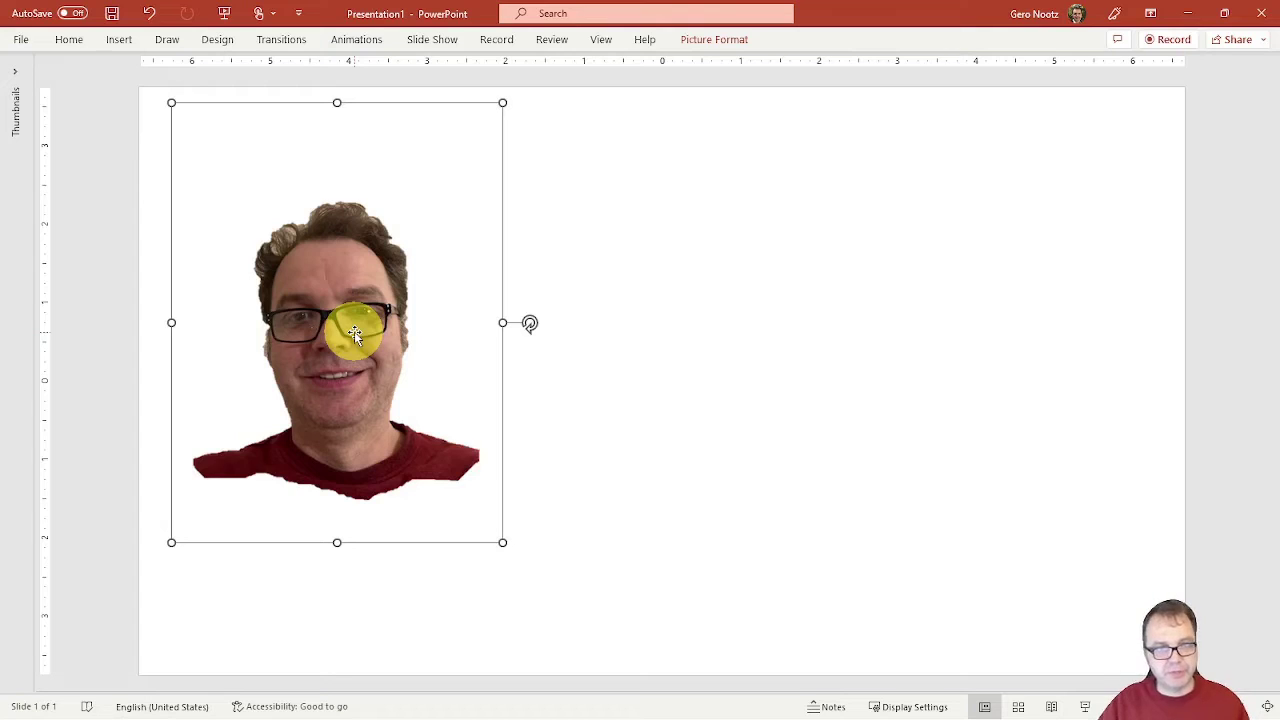
- Shrink the background-free portrait to about 2.24" × 2.98" and place a duplicate directly to its right
drag(501, 541, 334, 294)
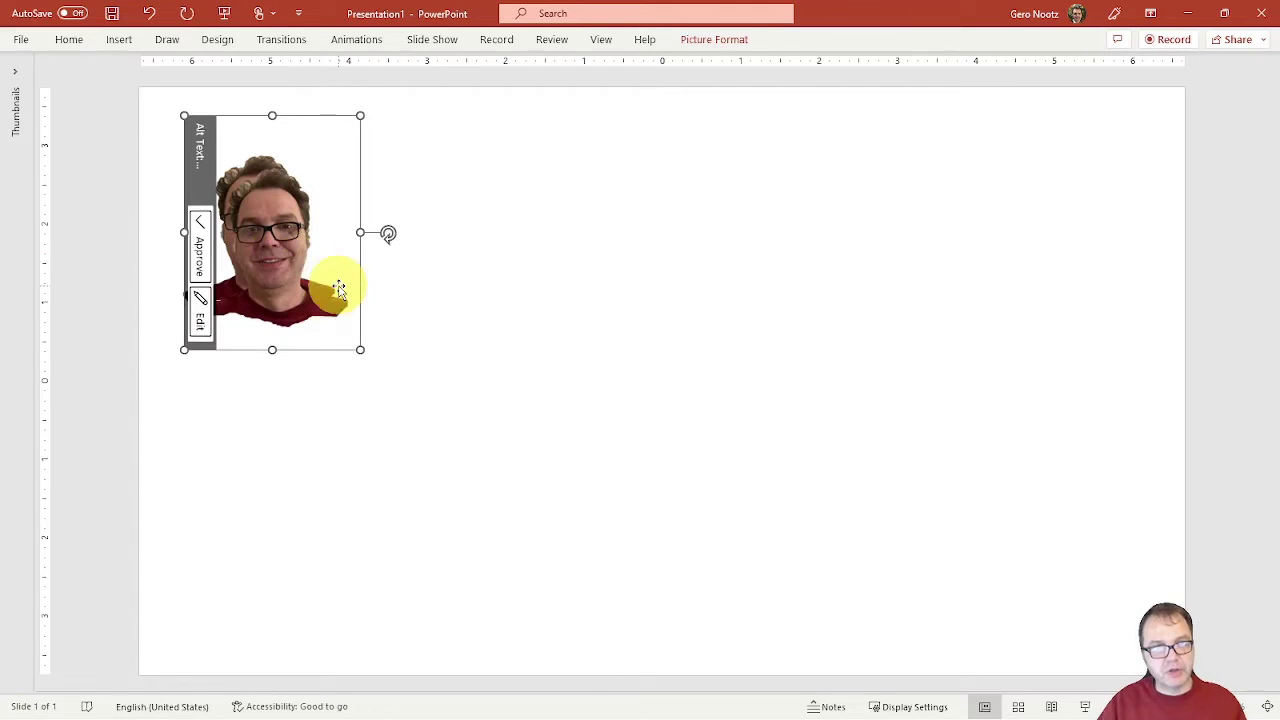
drag(334, 286, 449, 251)
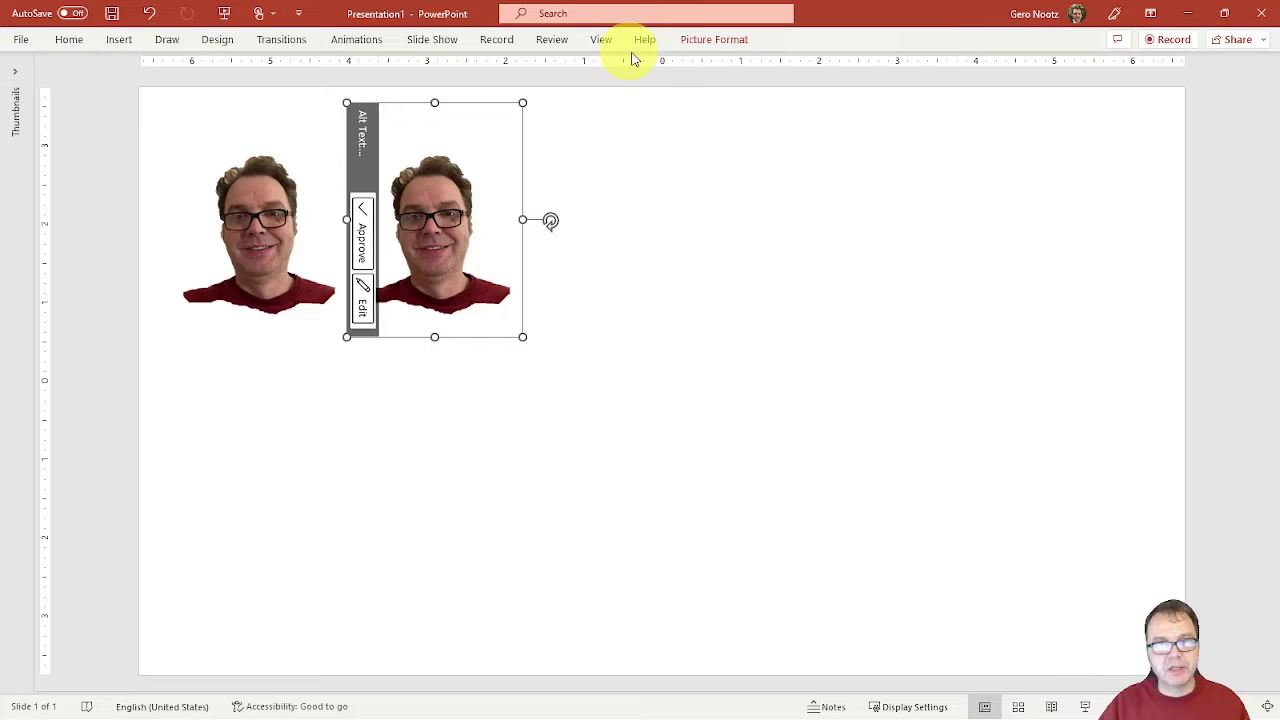
- Apply the Cutout artistic effect to the duplicated portrait
click(697, 44)
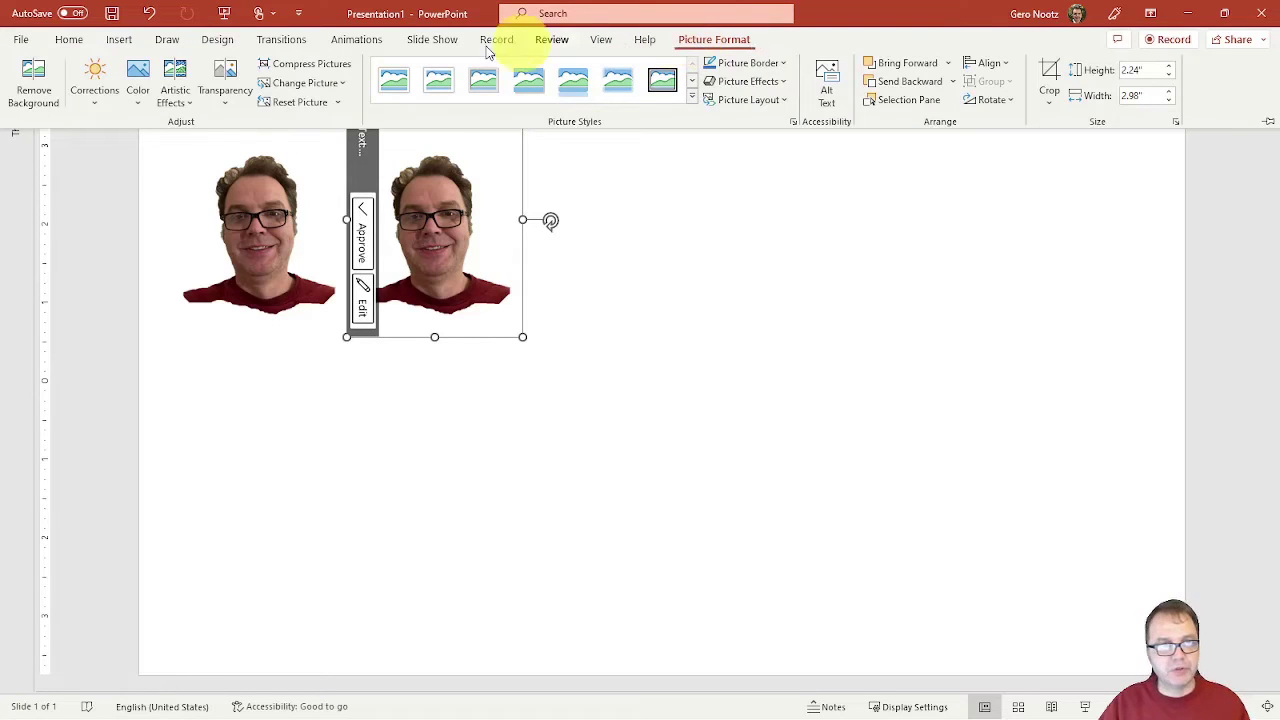
click(183, 106)
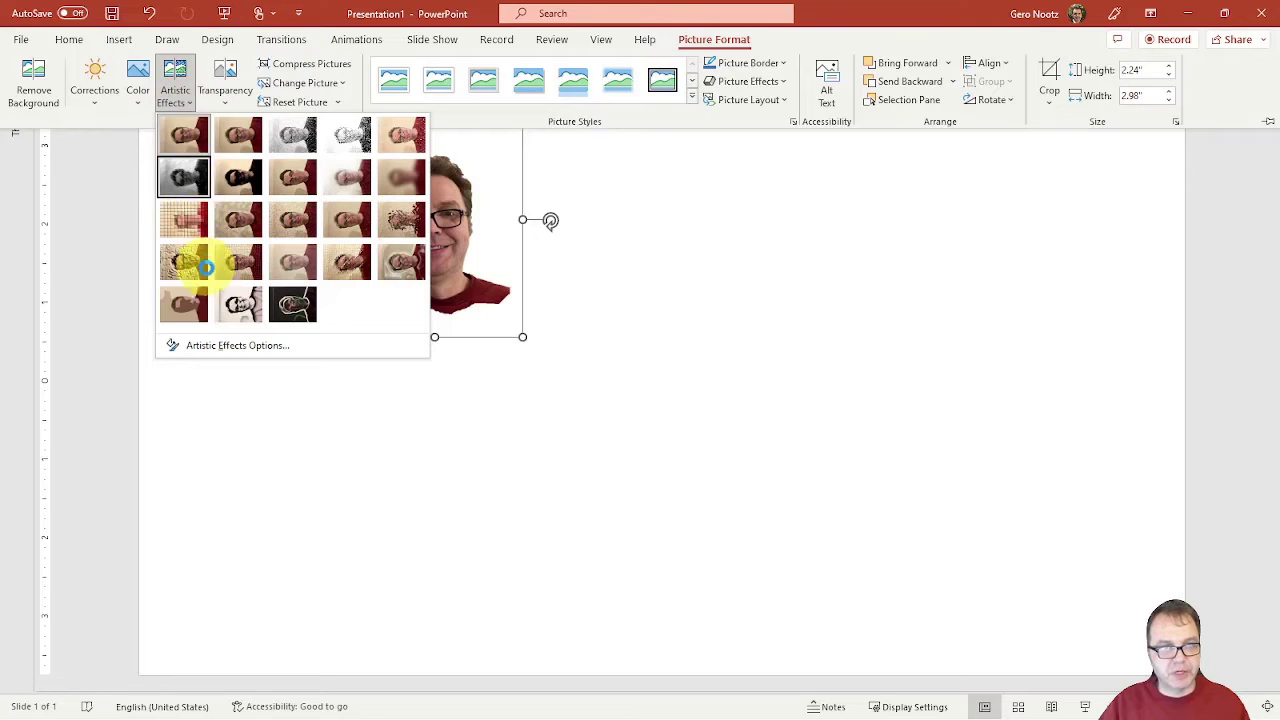
click(183, 316)
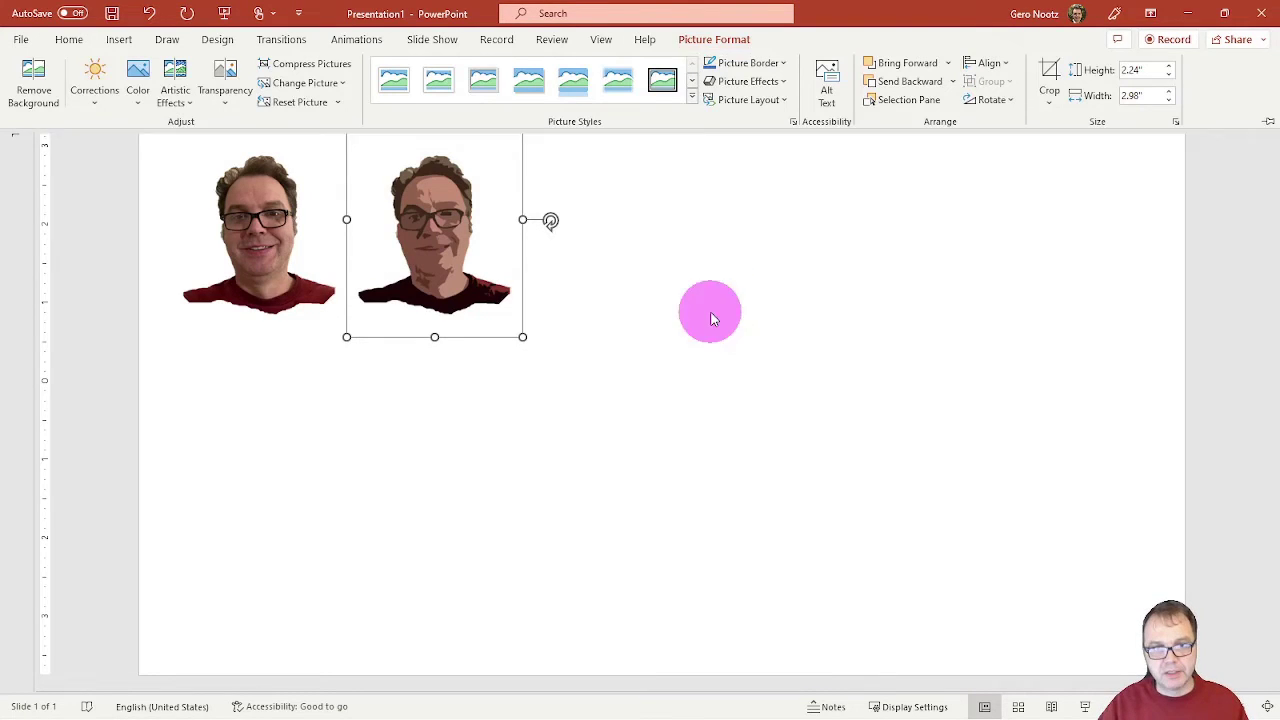
key(ctrl+F1)
click(660, 247)
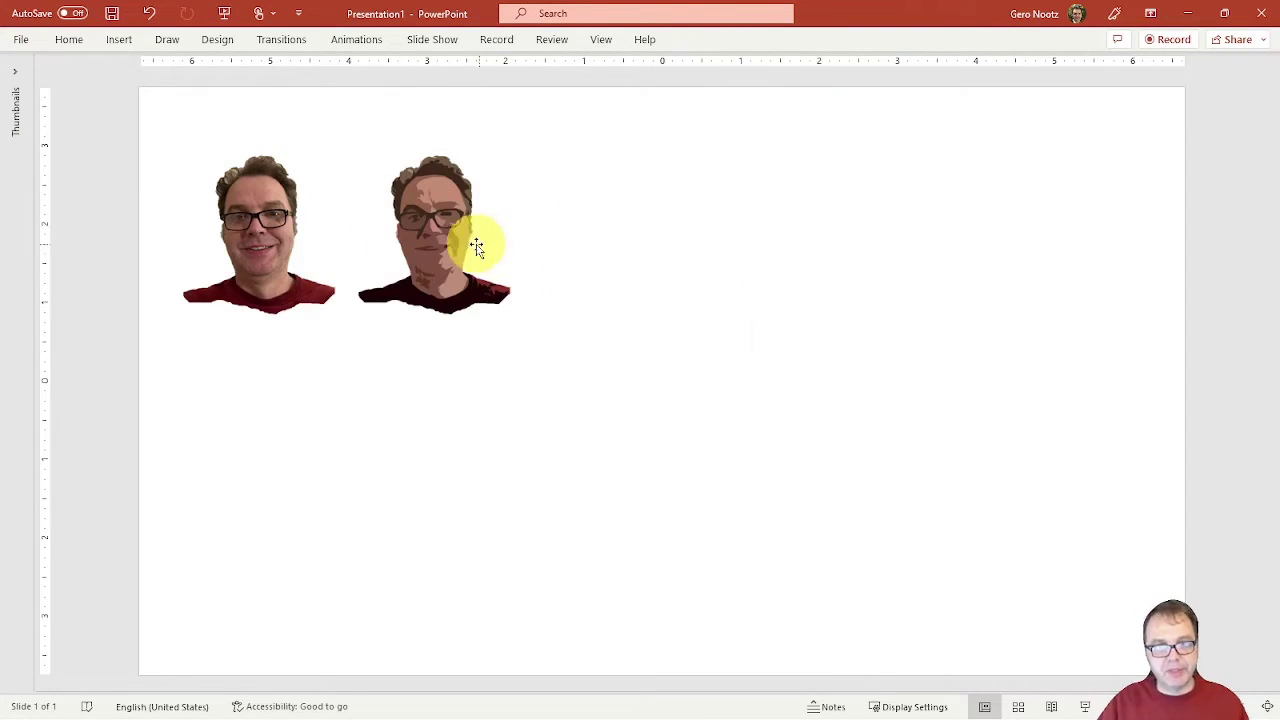
- Duplicate the Cutout-effect portrait to its right and recolor the copy as Black and White: 50%
click(447, 237)
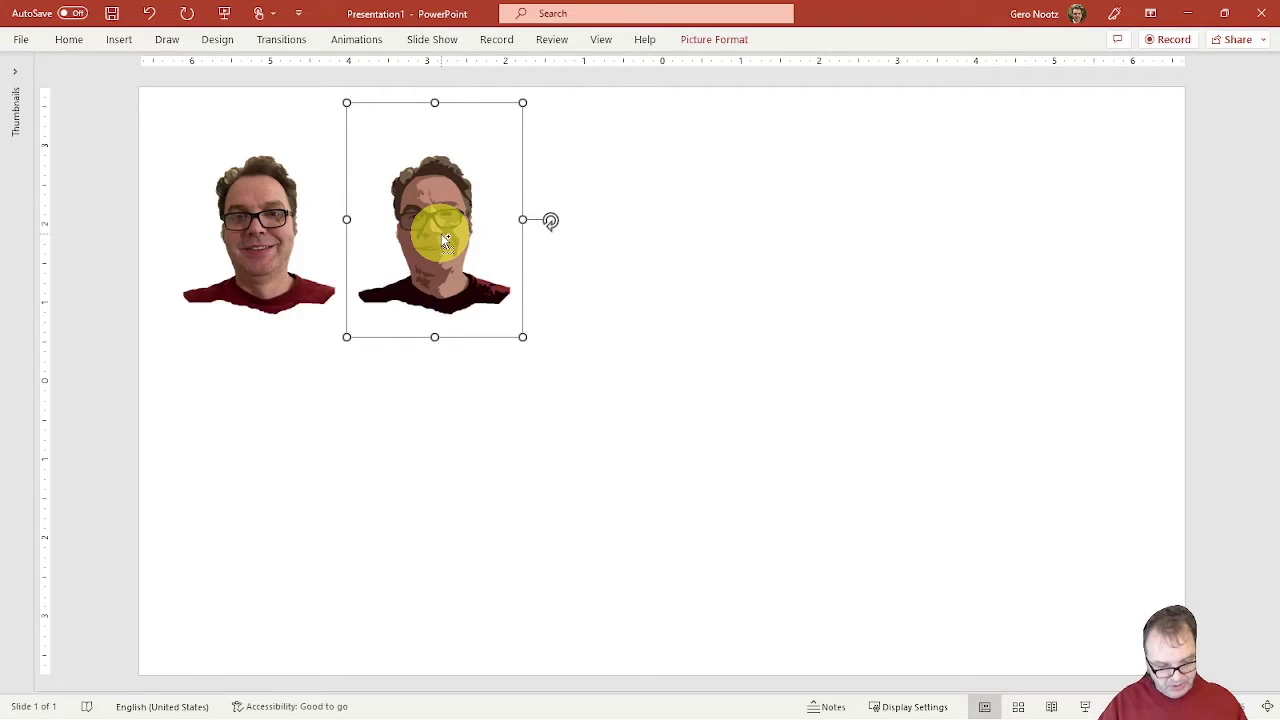
drag(446, 240, 610, 244)
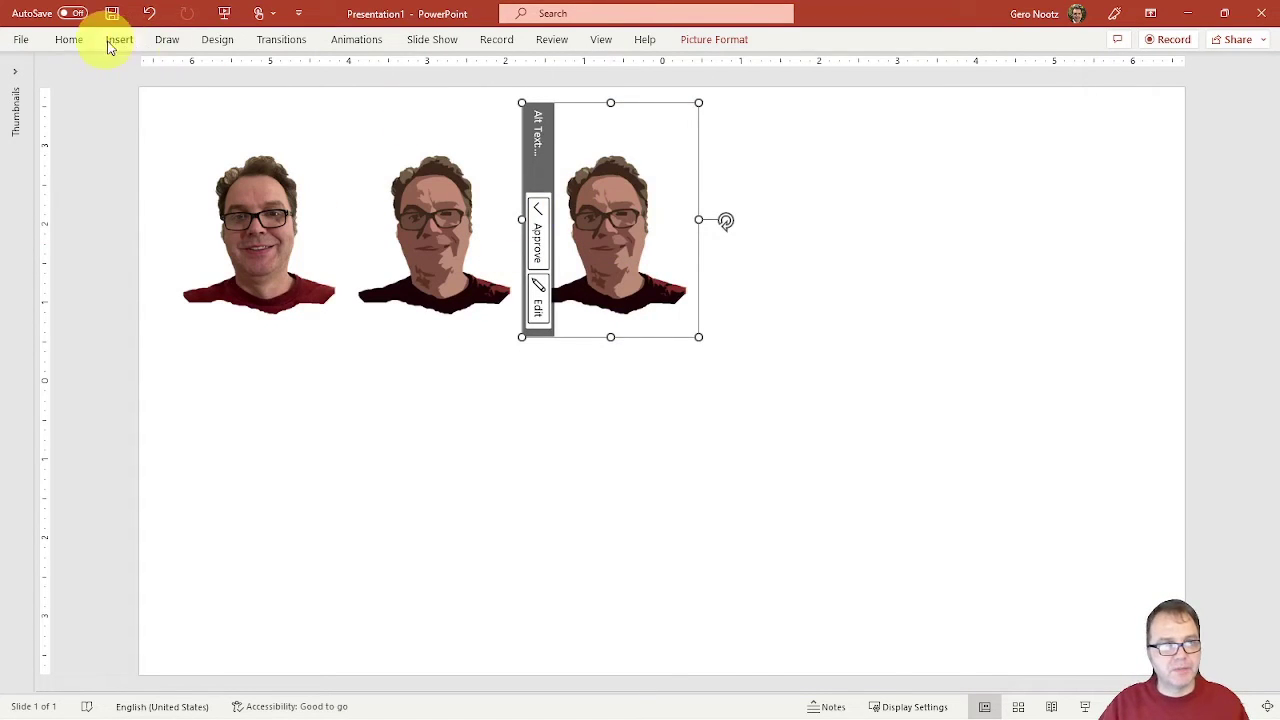
click(736, 42)
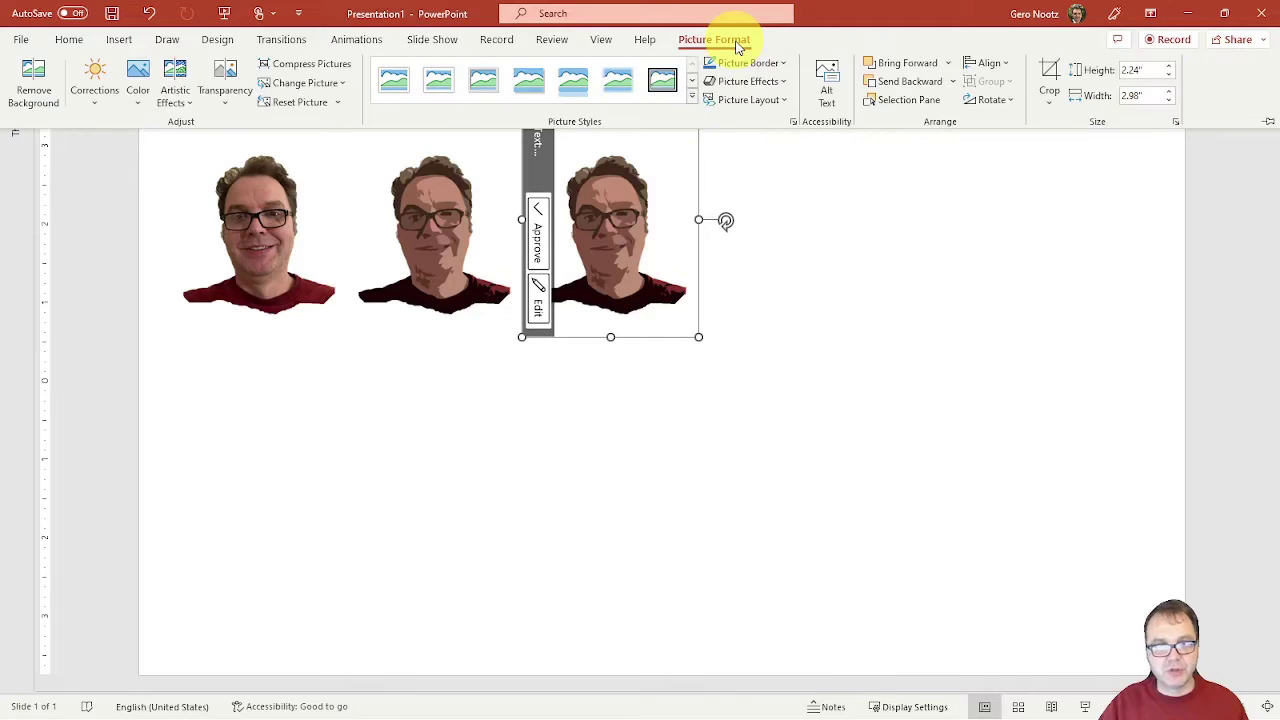
click(141, 104)
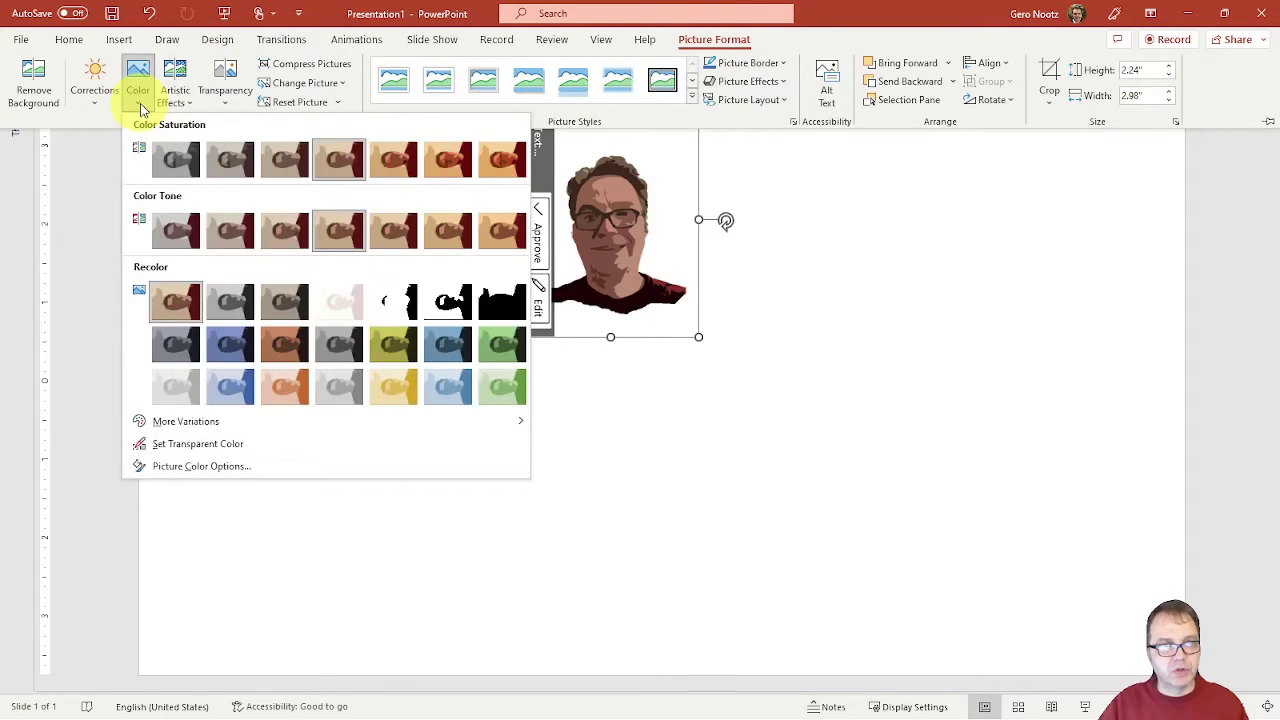
click(449, 298)
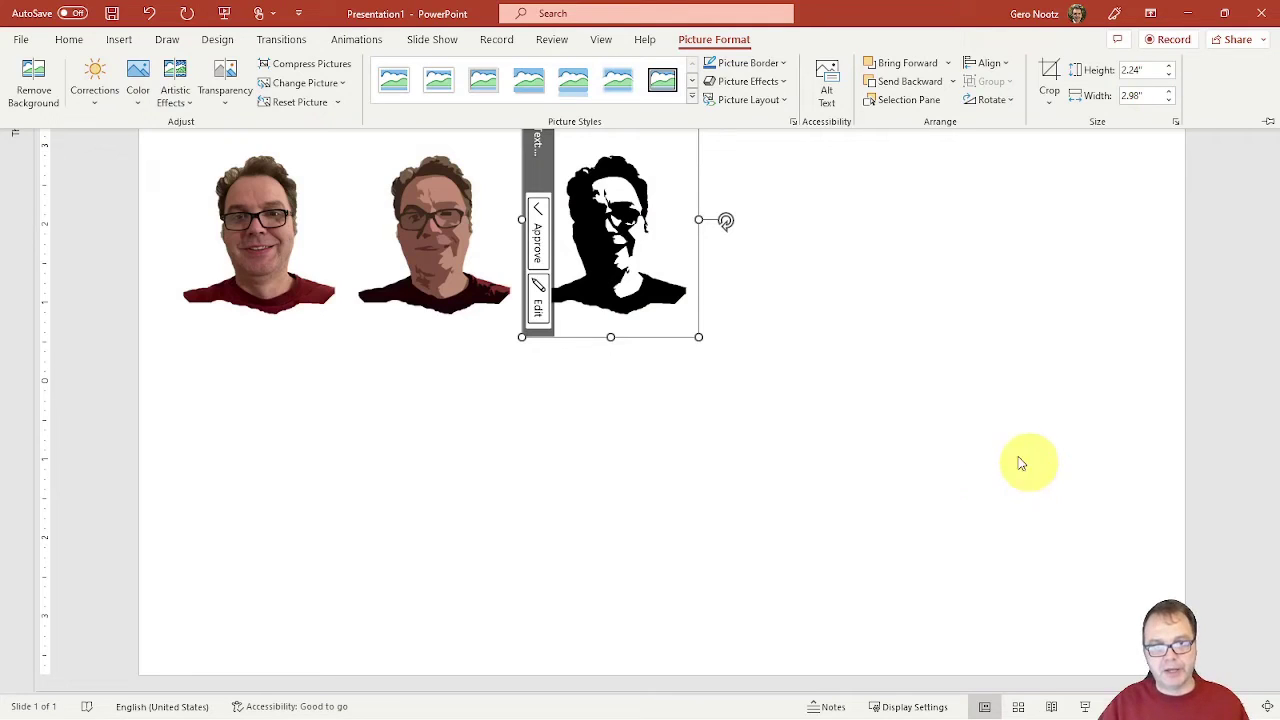
key(ctrl+F1)
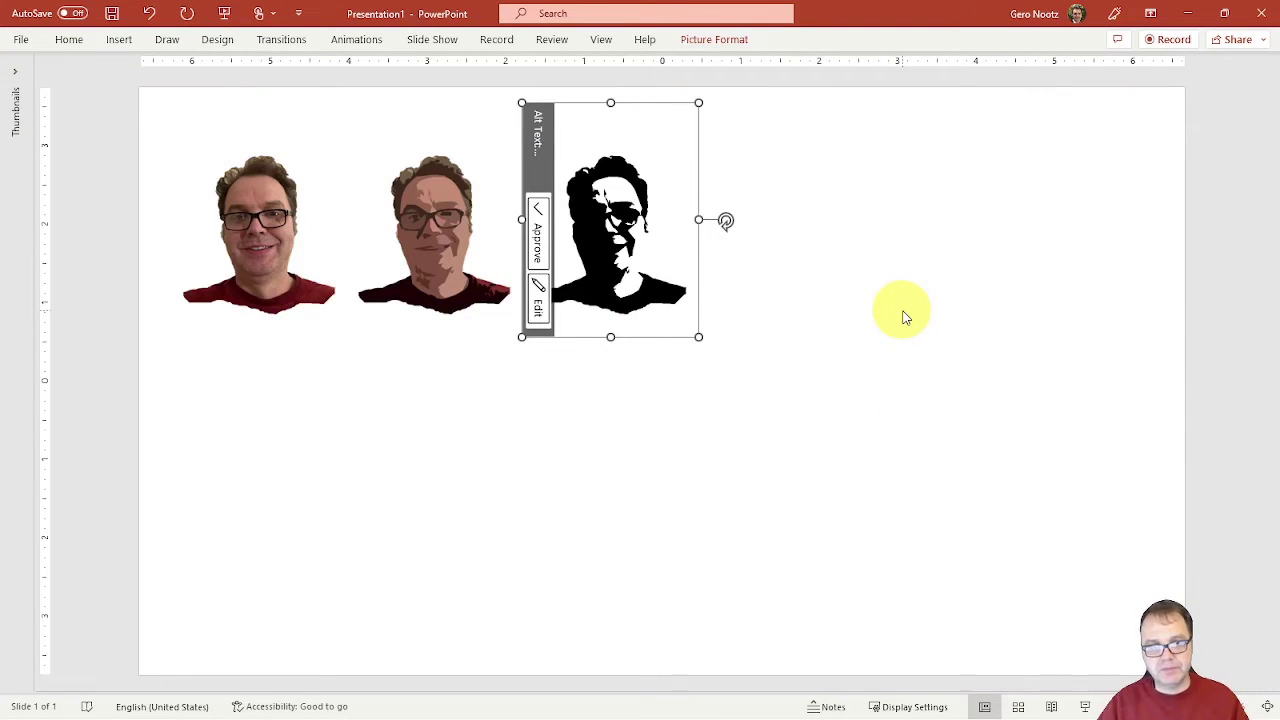
click(903, 316)
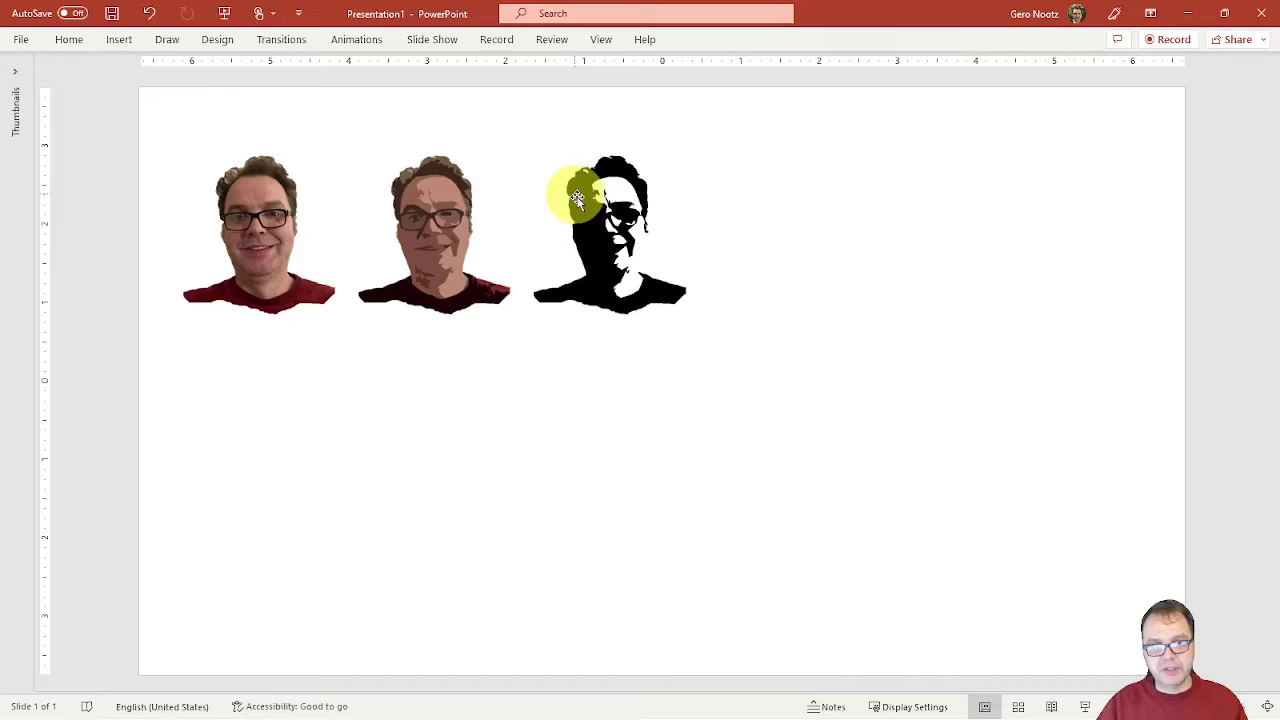
- Place another copy of the Cutout-effect portrait below it and correct the copy to +40% brightness with 0% contrast
click(431, 214)
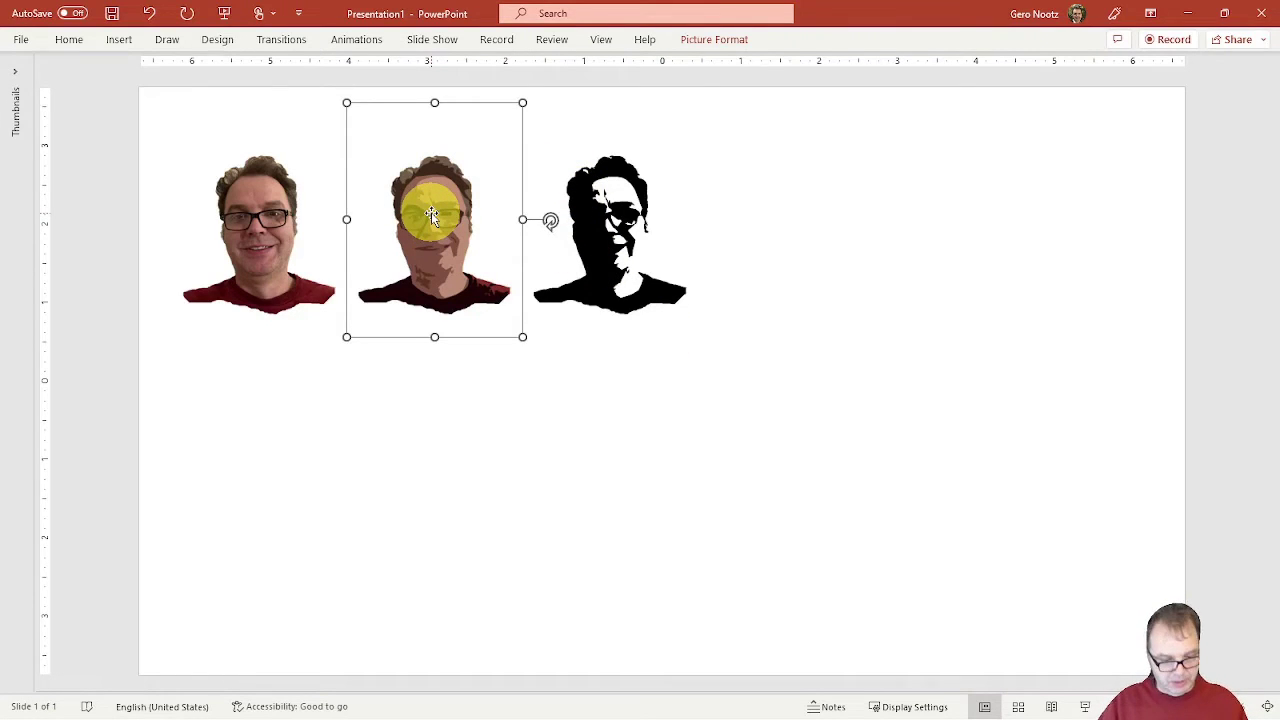
mouse_move(445, 275)
mouse_down()
mouse_move(458, 292)
mouse_move(455, 443)
mouse_move(445, 439)
mouse_up()
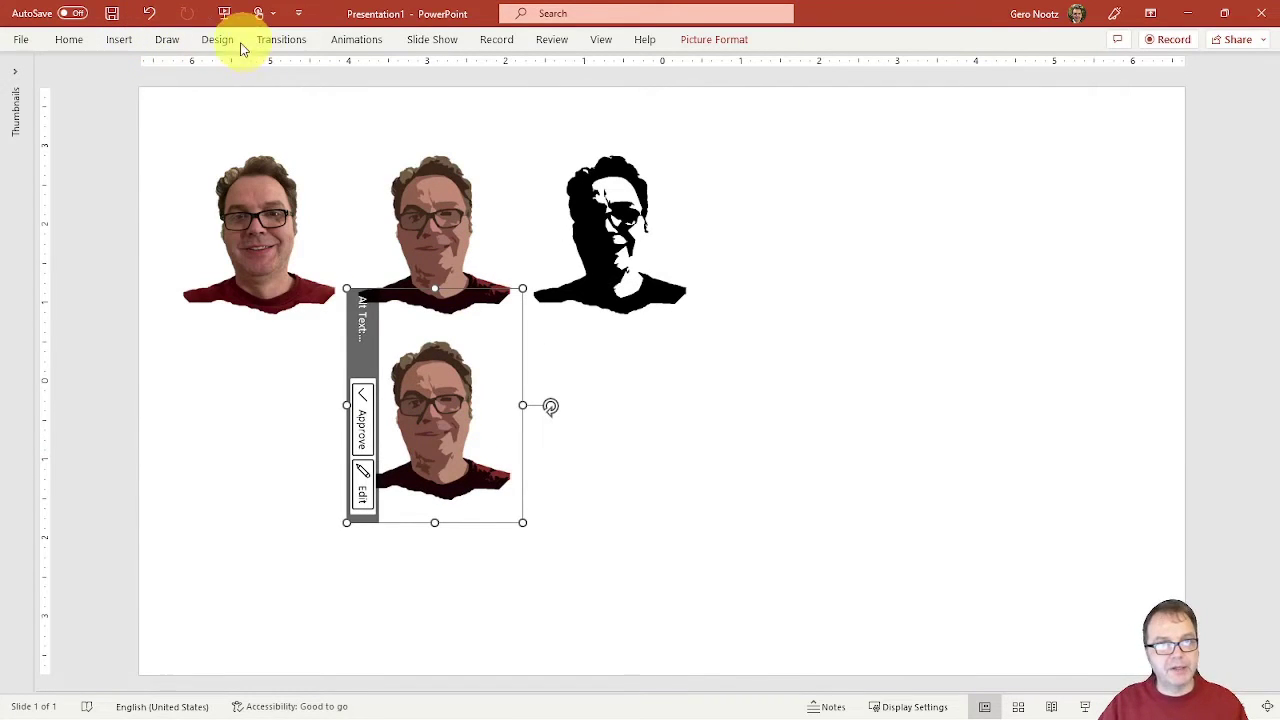
click(704, 45)
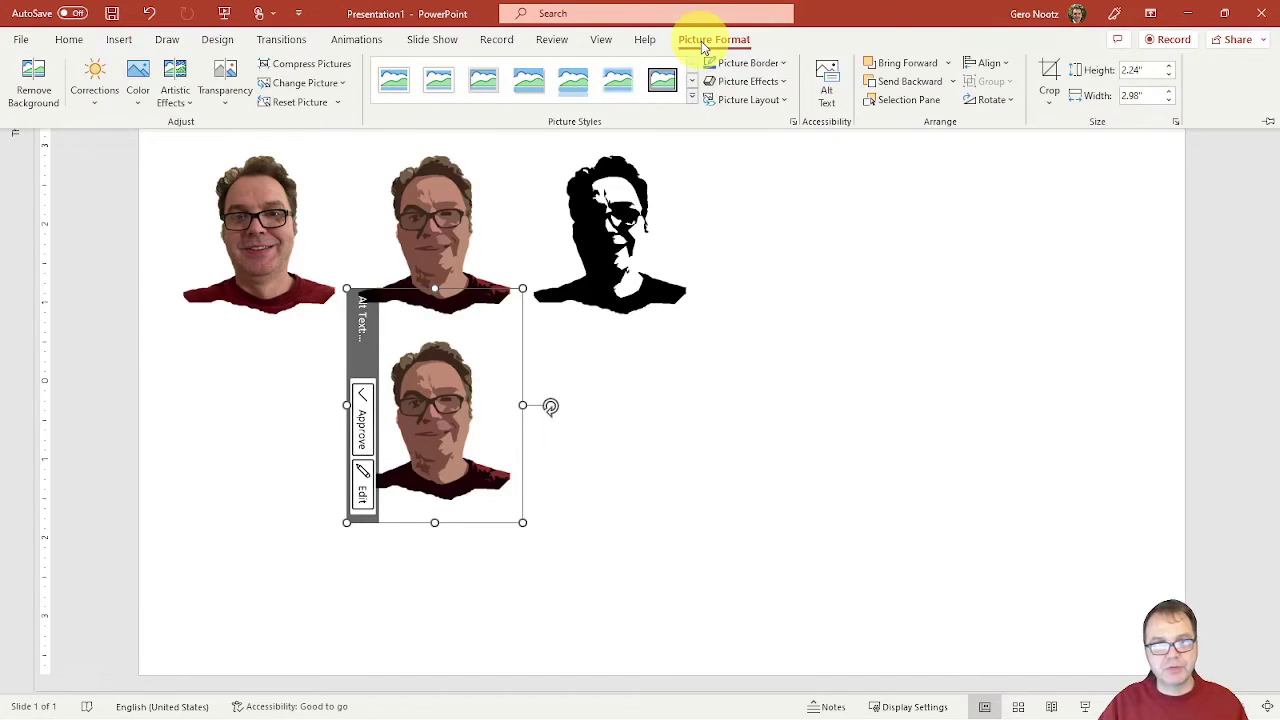
click(94, 96)
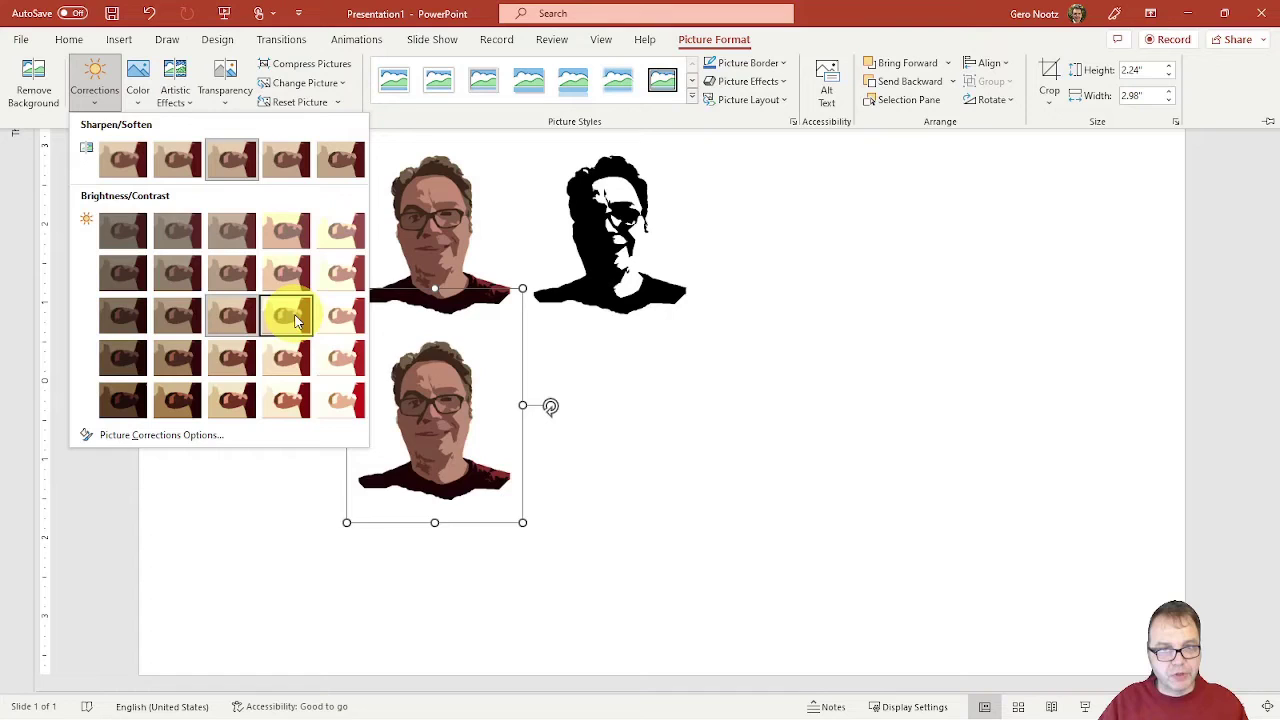
click(340, 320)
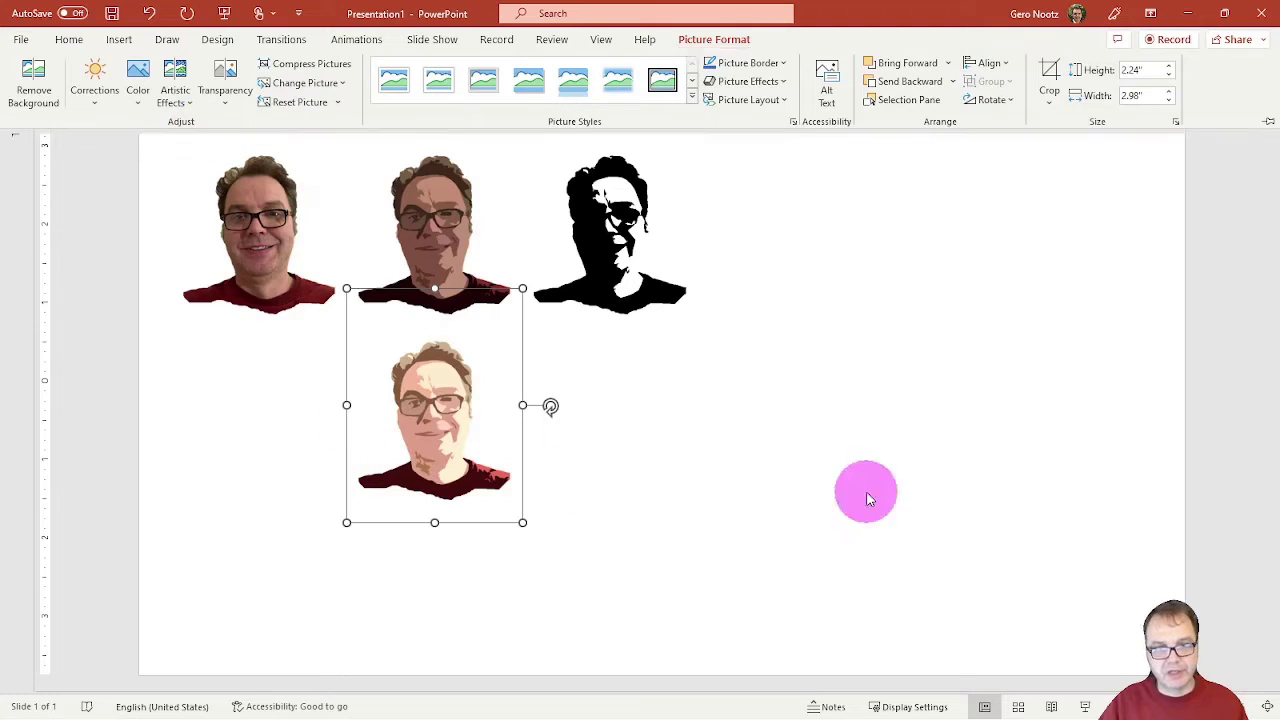
key(ctrl+F1)
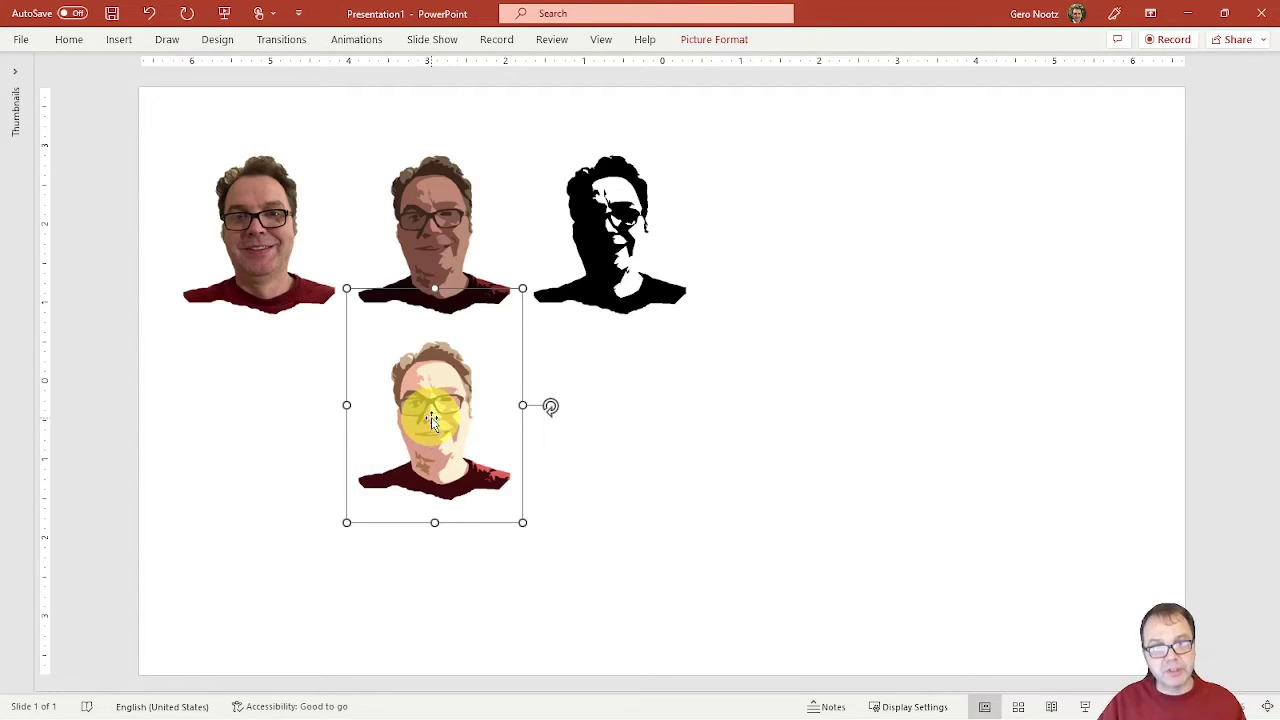
- Duplicate the brightened portrait to its right and recolor the new copy as Black and White: 50%
drag(431, 417, 623, 418)
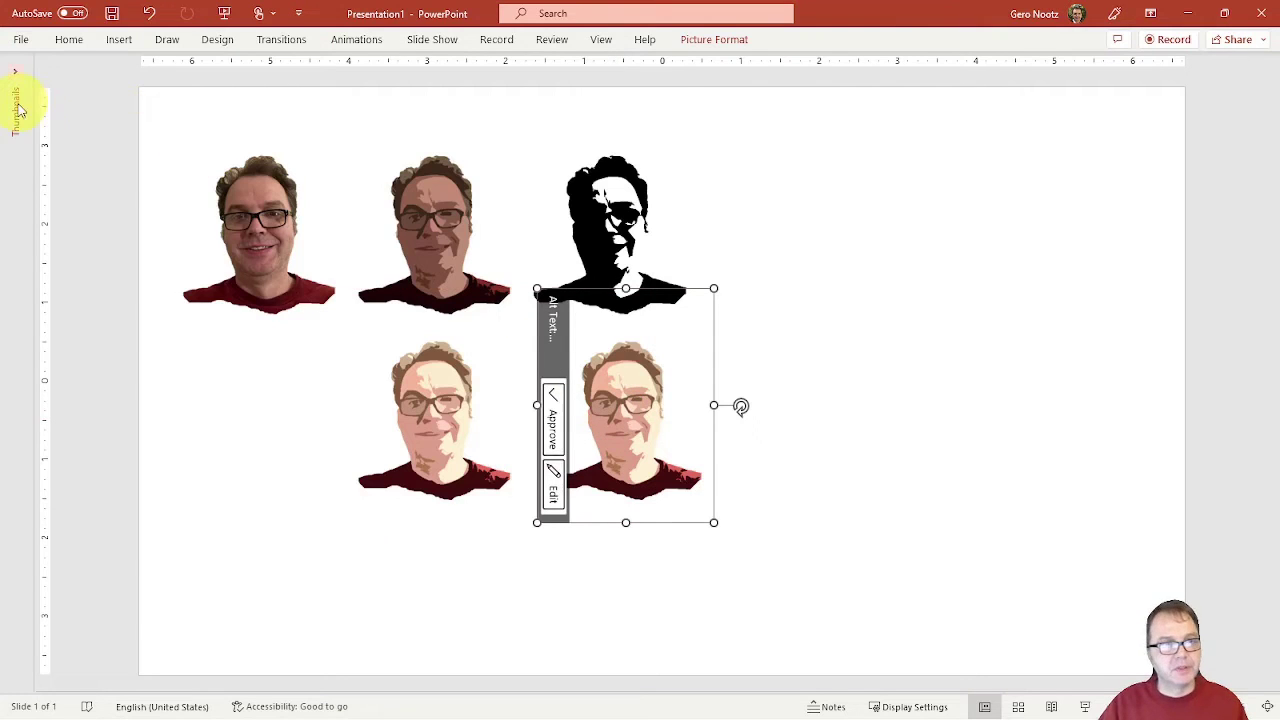
click(719, 47)
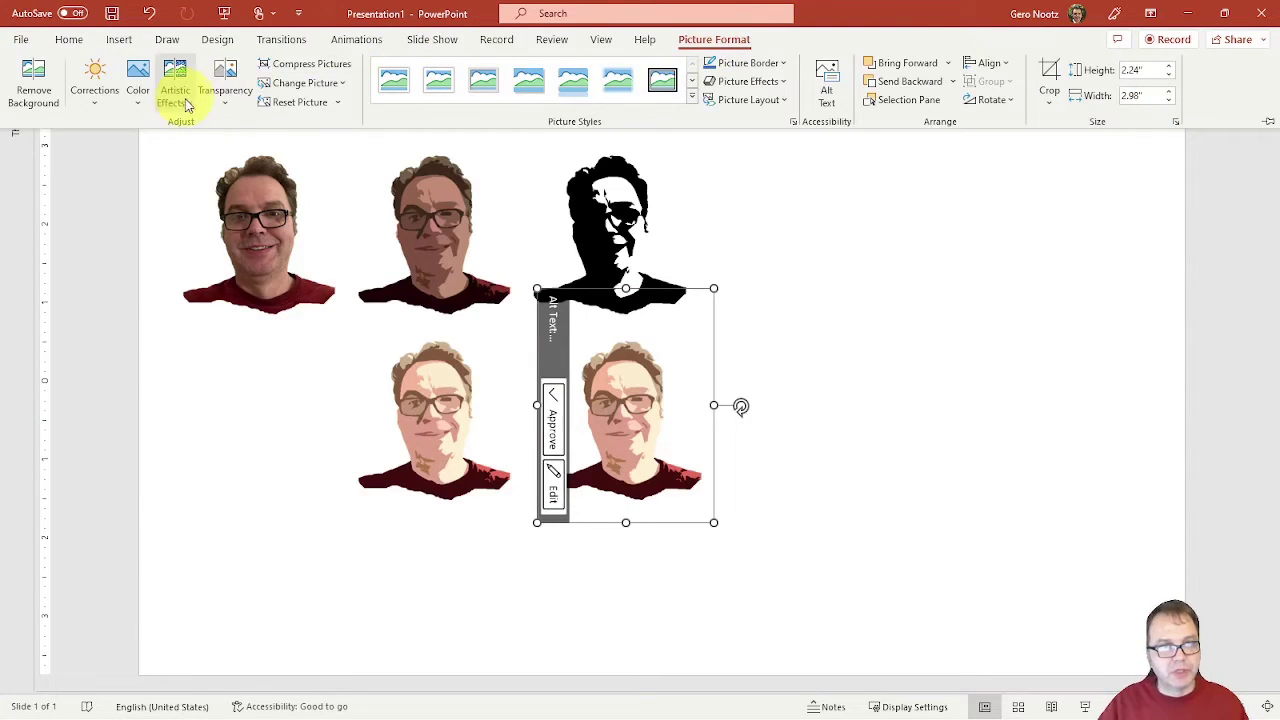
click(135, 93)
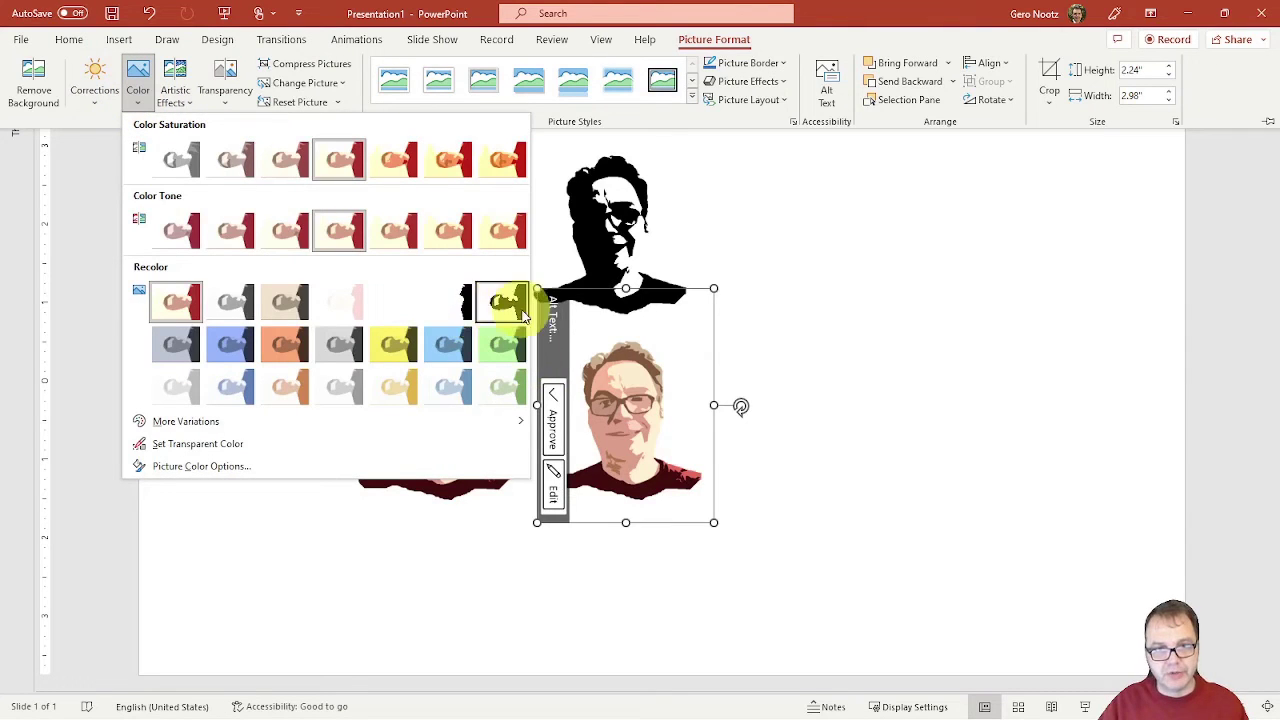
click(455, 309)
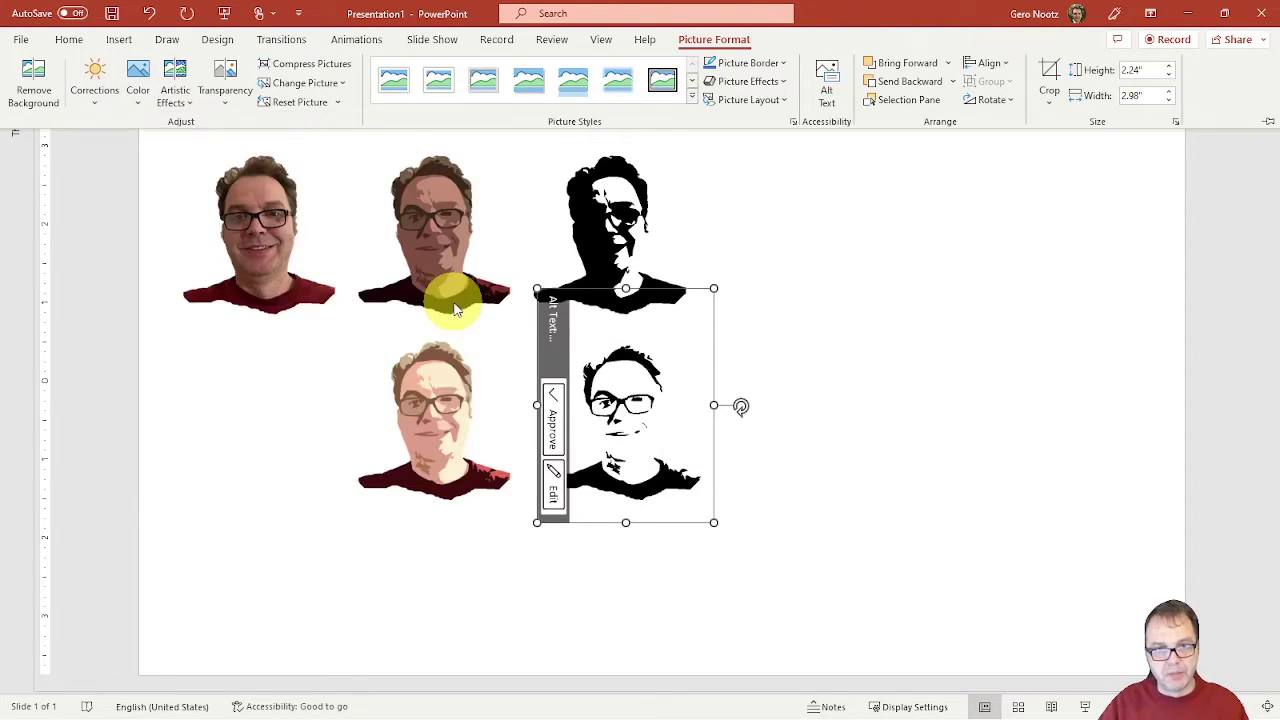
key(ctrl+F1)
click(932, 435)
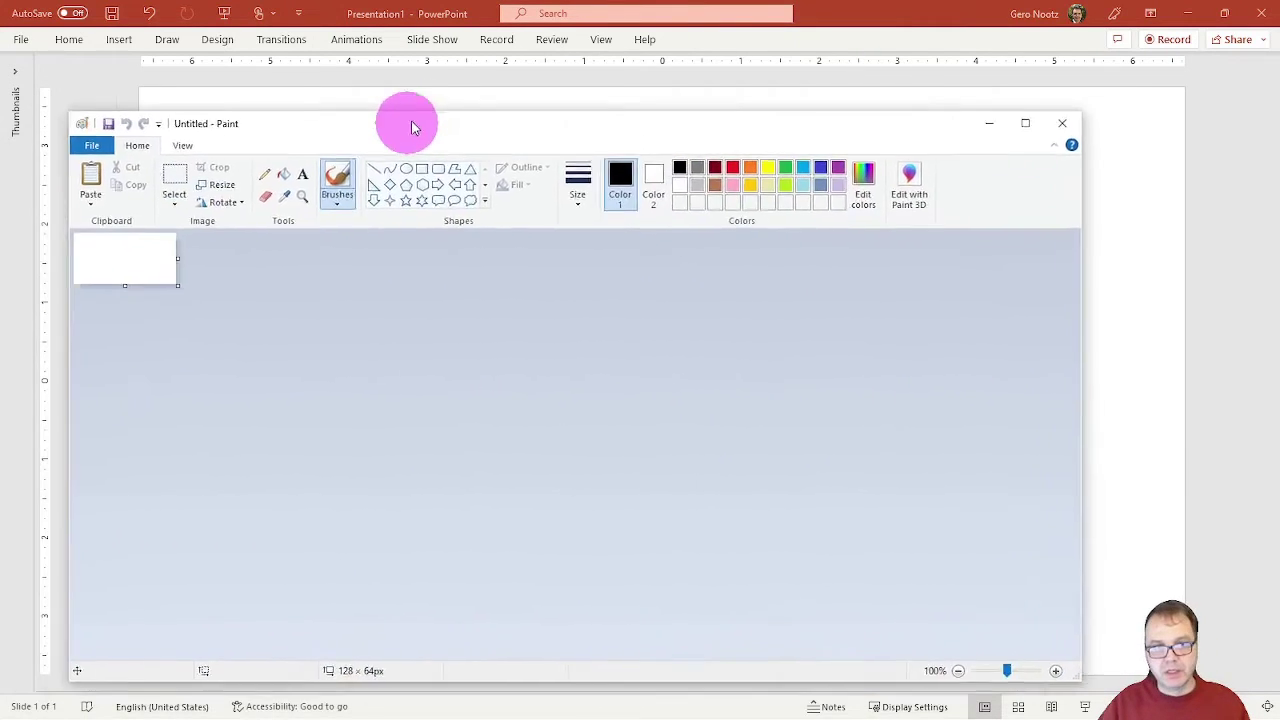
- Resize the blank Paint canvas to 1280 × 640 pixels and enlarge the window to fit the whole canvas
mouse_move(409, 123)
mouse_down()
mouse_move(491, 77)
mouse_move(541, 77)
mouse_up()
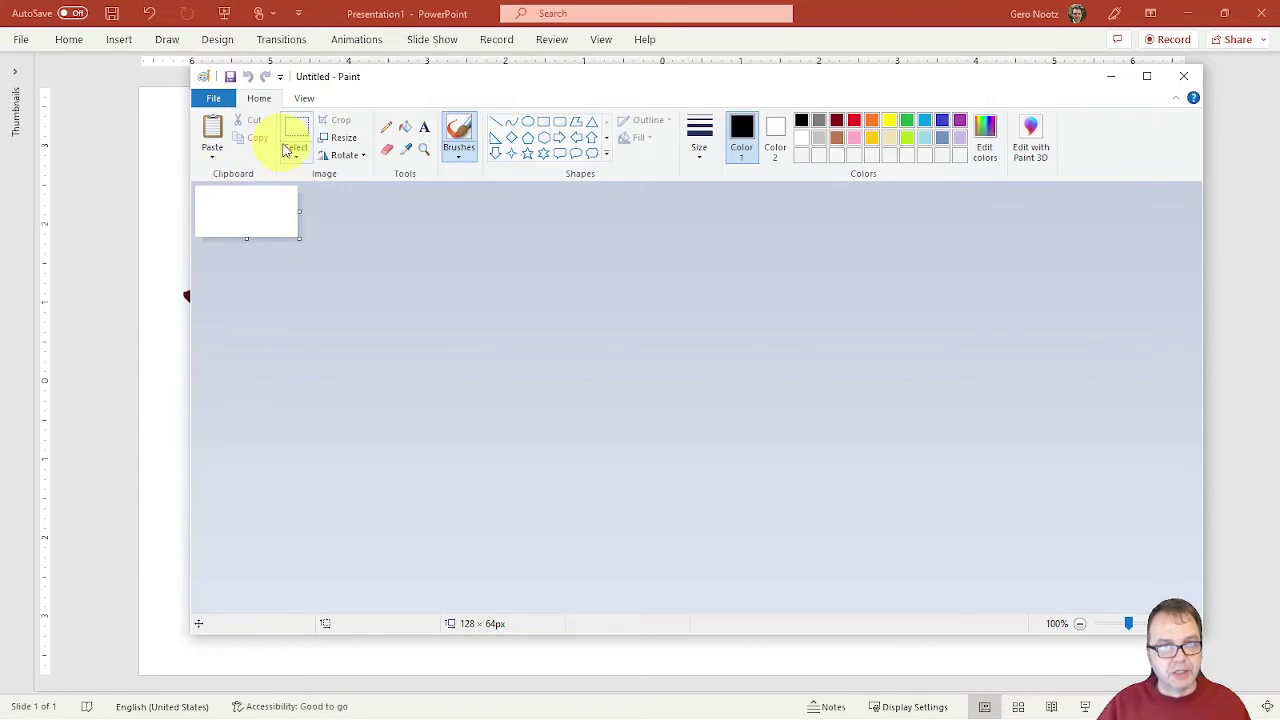
click(338, 137)
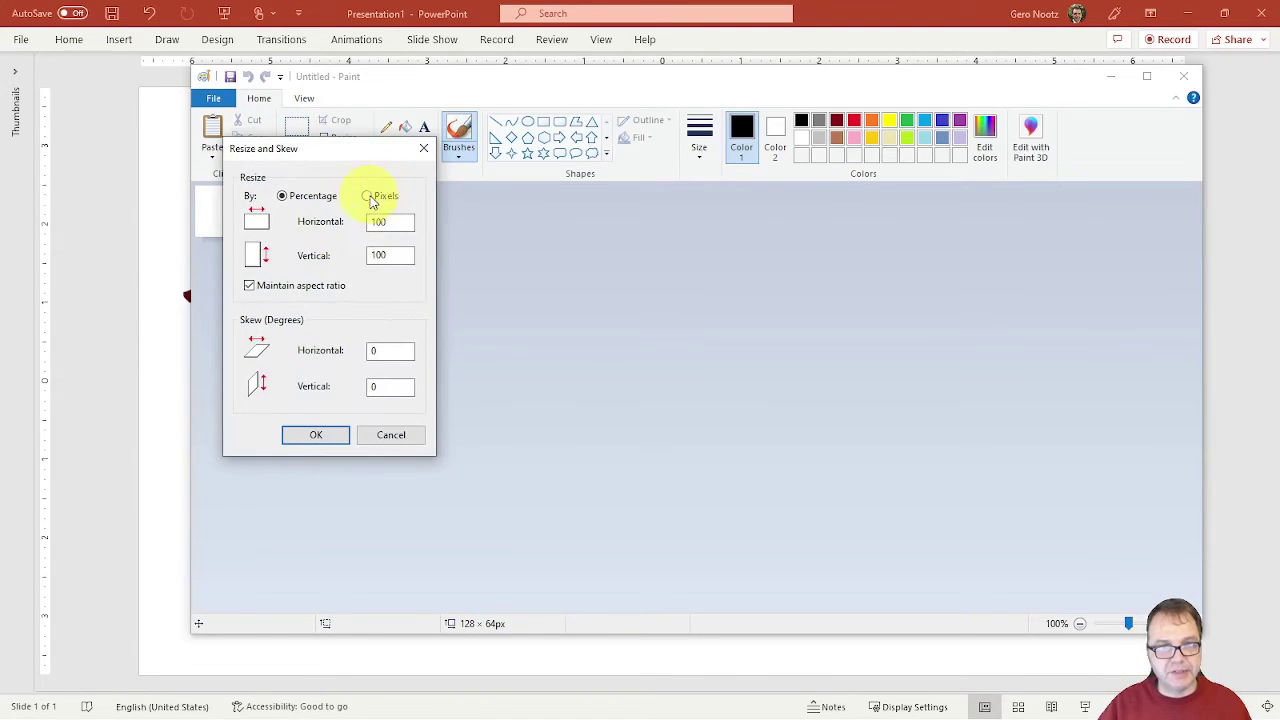
click(368, 197)
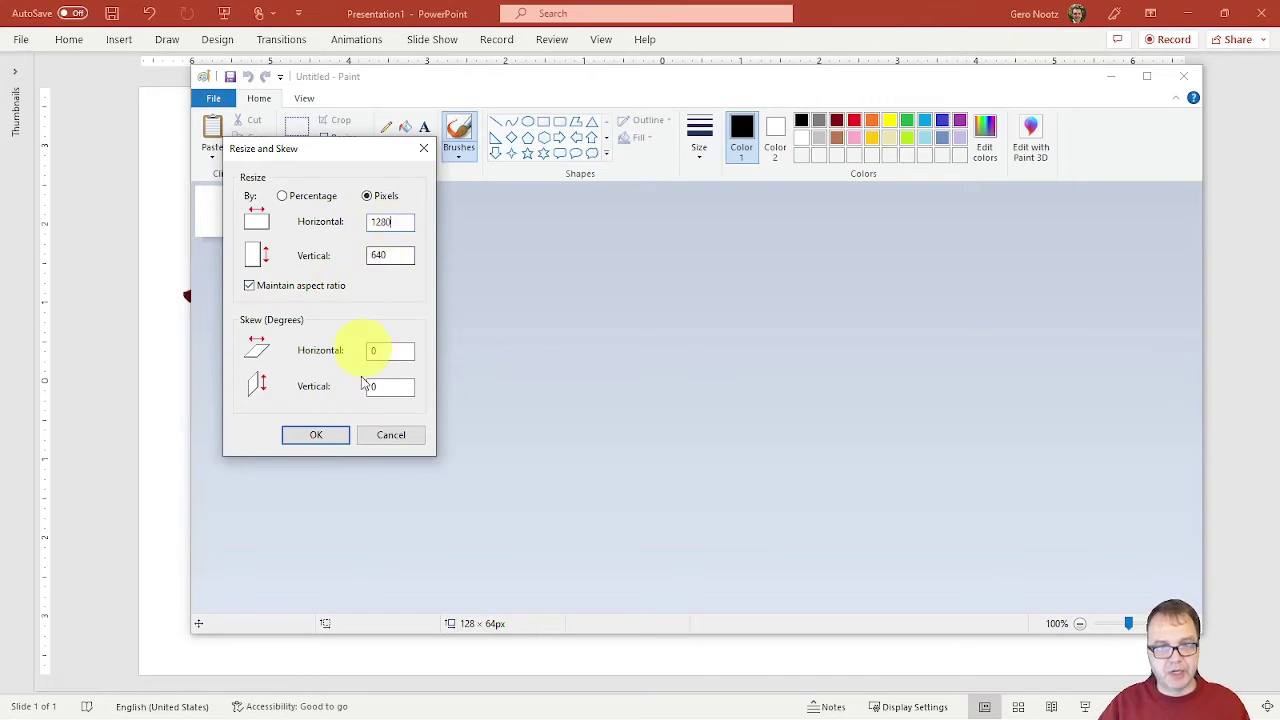
click(318, 436)
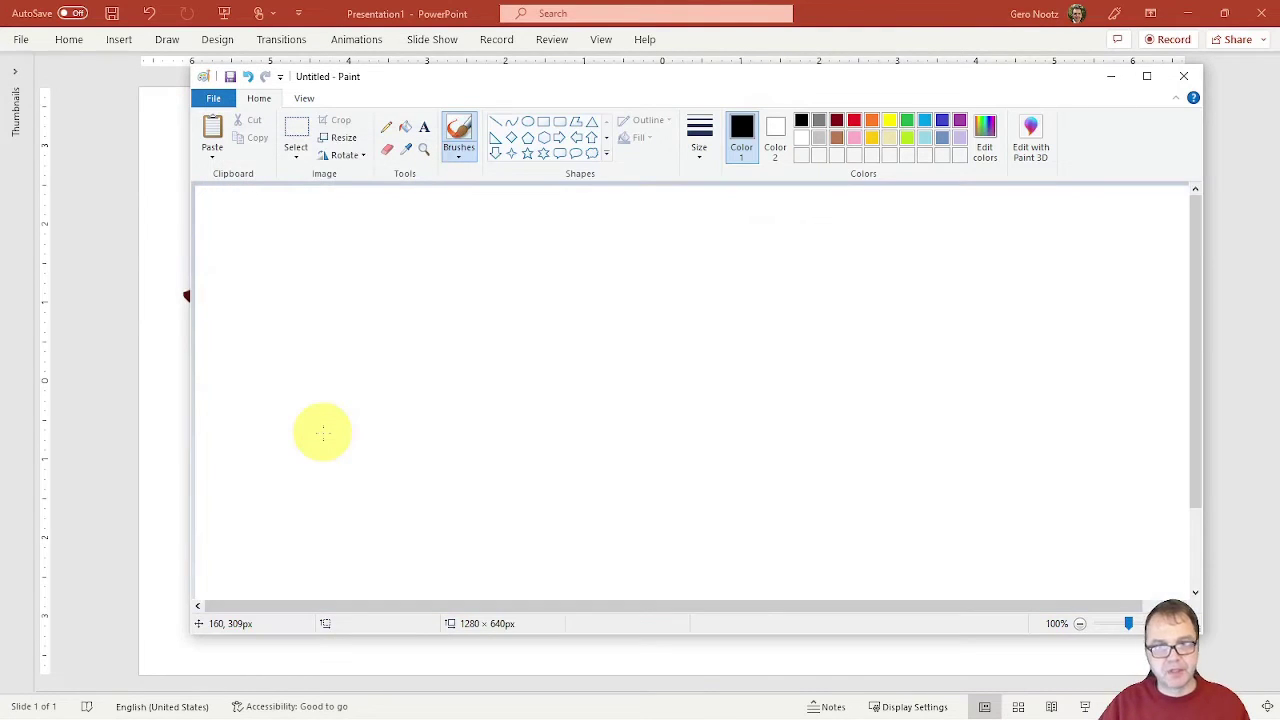
drag(948, 89, 885, 43)
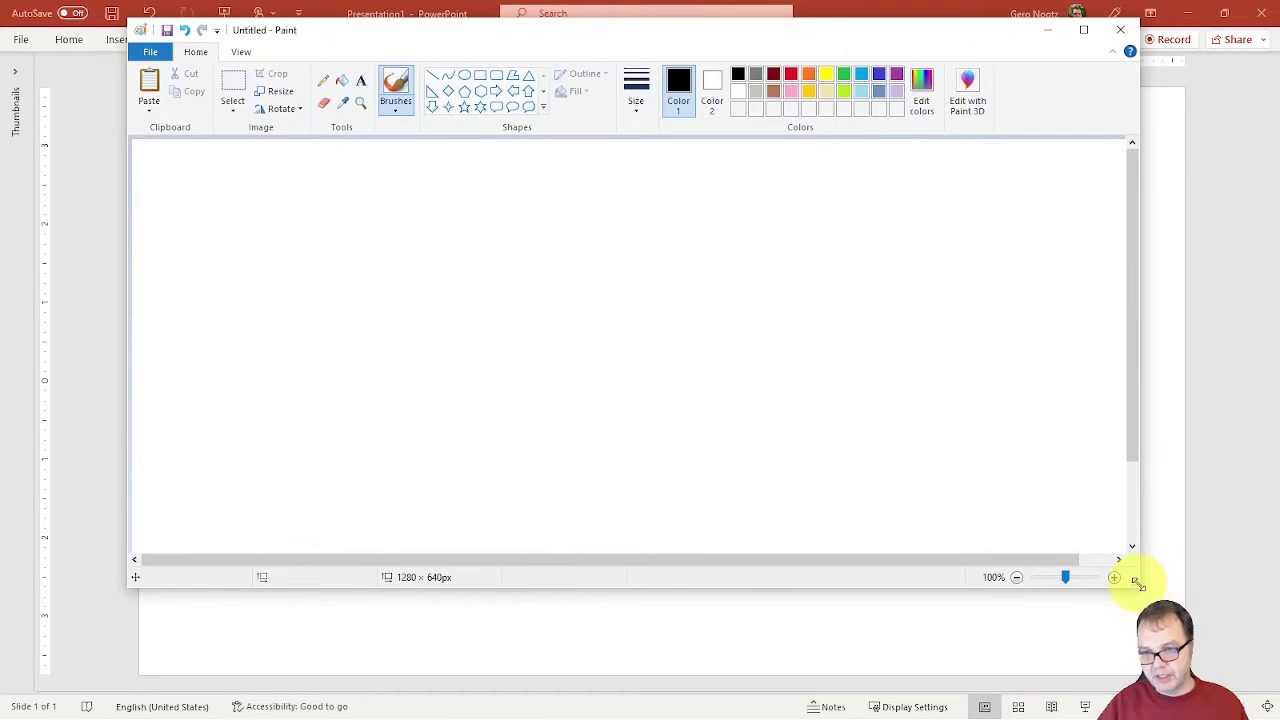
mouse_move(1138, 582)
mouse_down()
mouse_move(1214, 646)
mouse_move(1228, 688)
mouse_up()
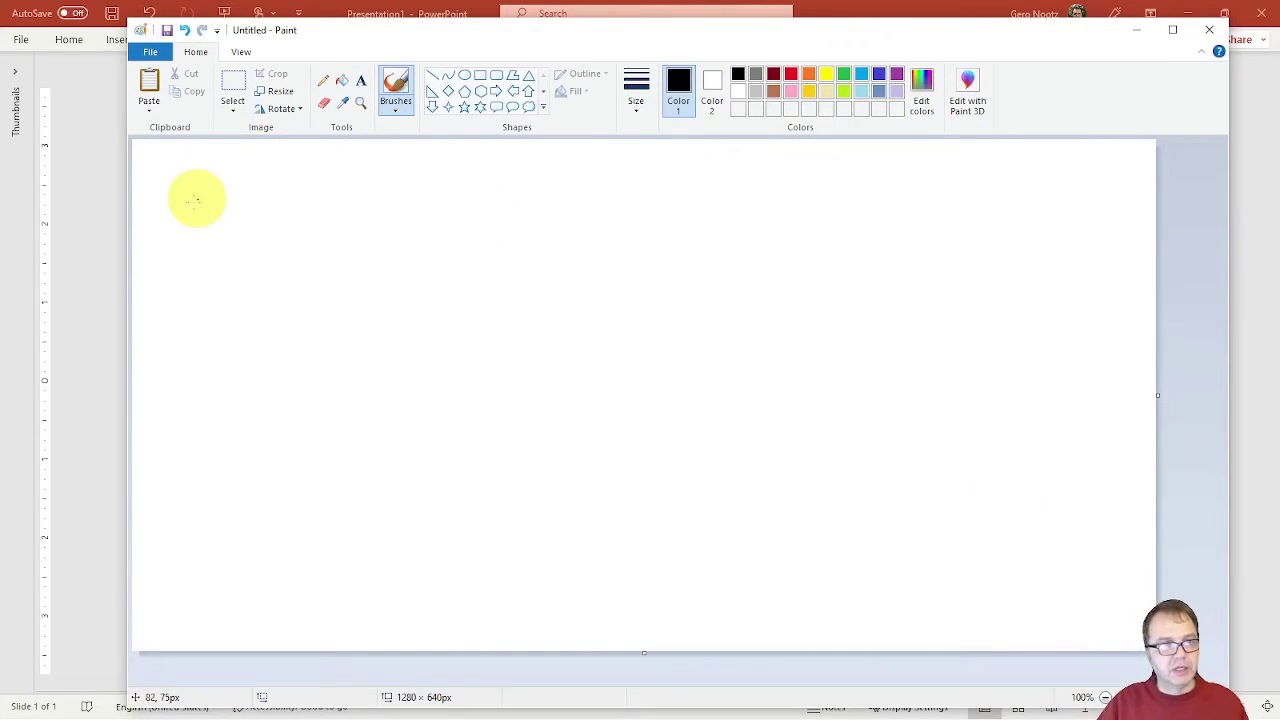
- Copy the black-and-white version of the unbrightened portrait from PowerPoint and paste it onto the Paint canvas
drag(413, 40, 491, 32)
click(186, 408)
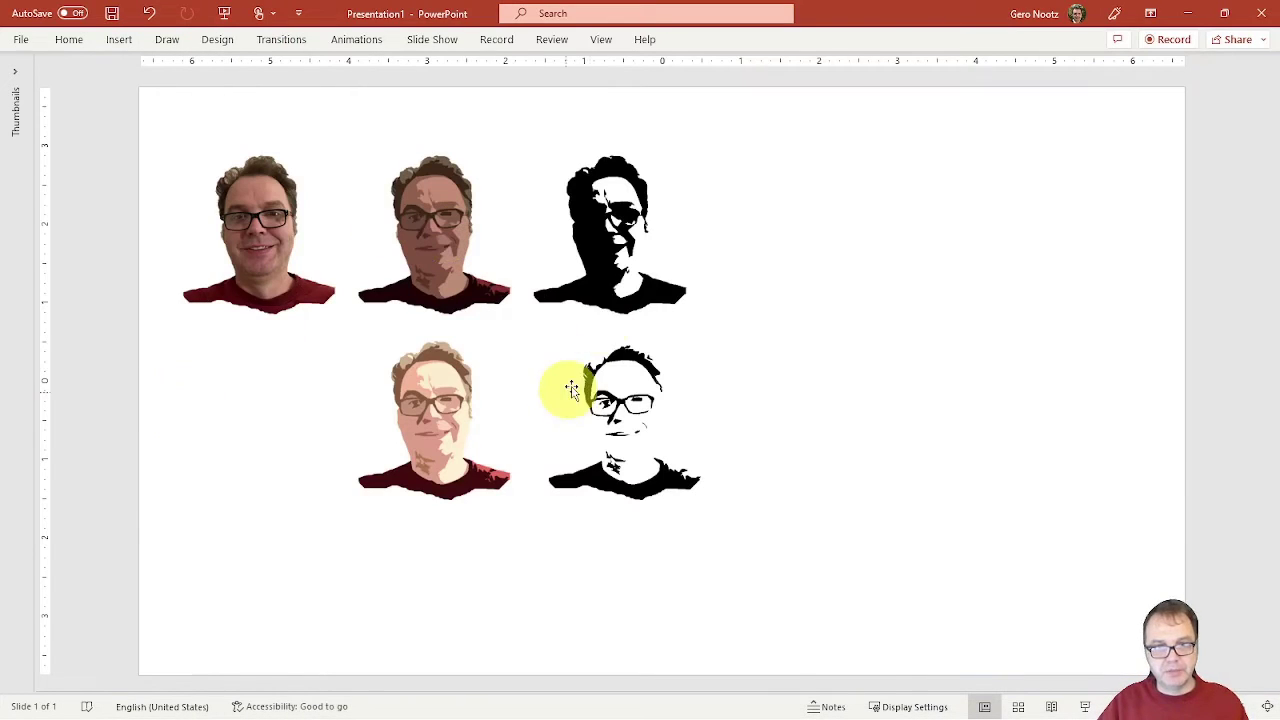
click(594, 220)
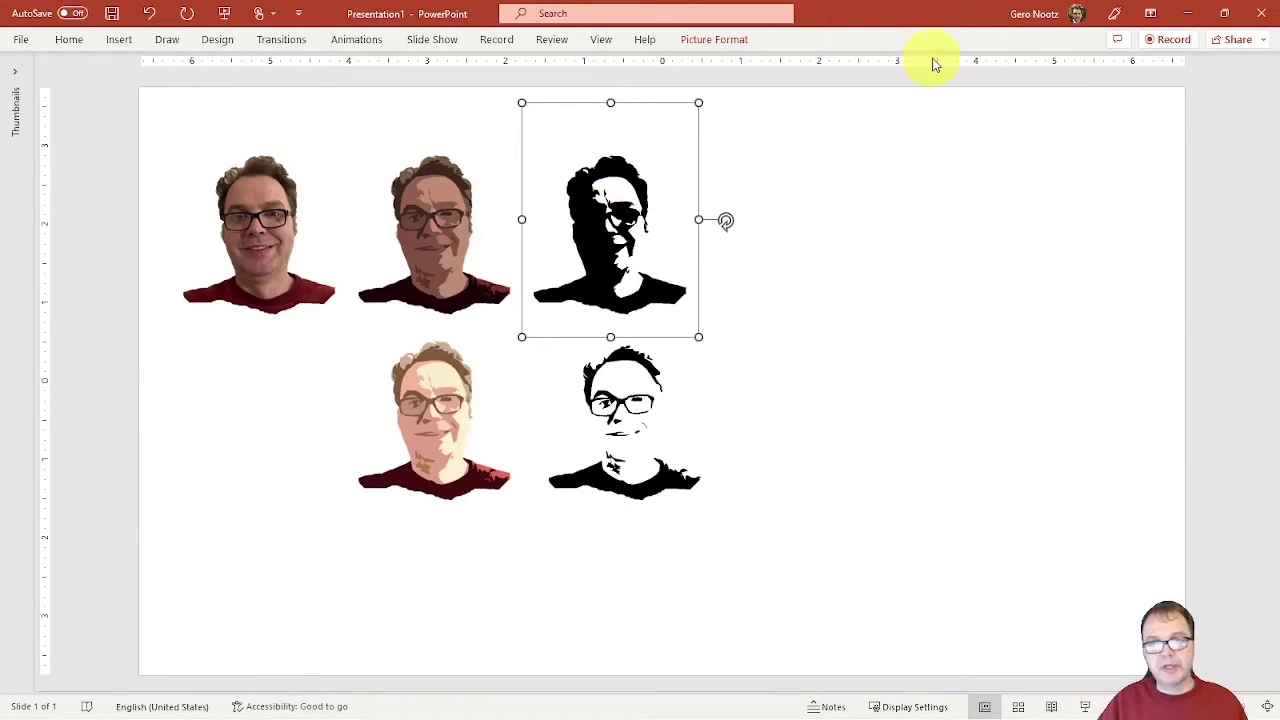
mouse_move(929, 31)
mouse_down()
mouse_move(857, 200)
mouse_move(818, 190)
mouse_up()
click(818, 190)
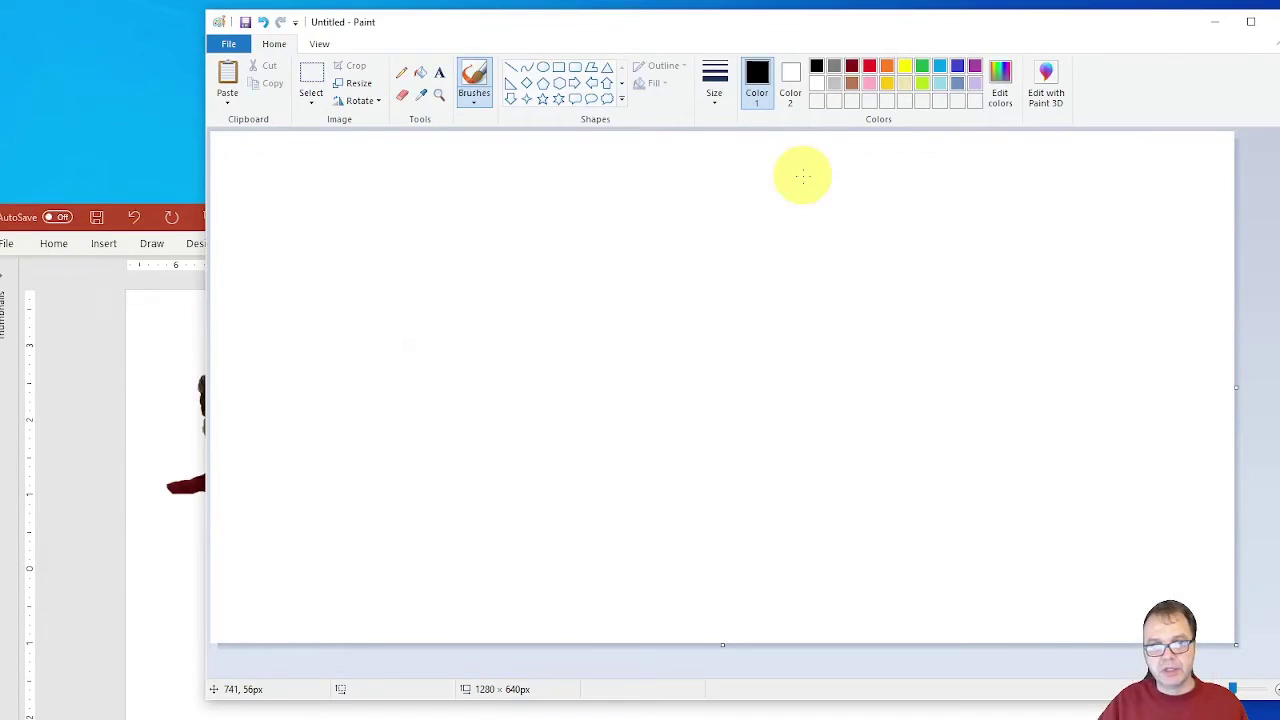
key(ctrl+v)
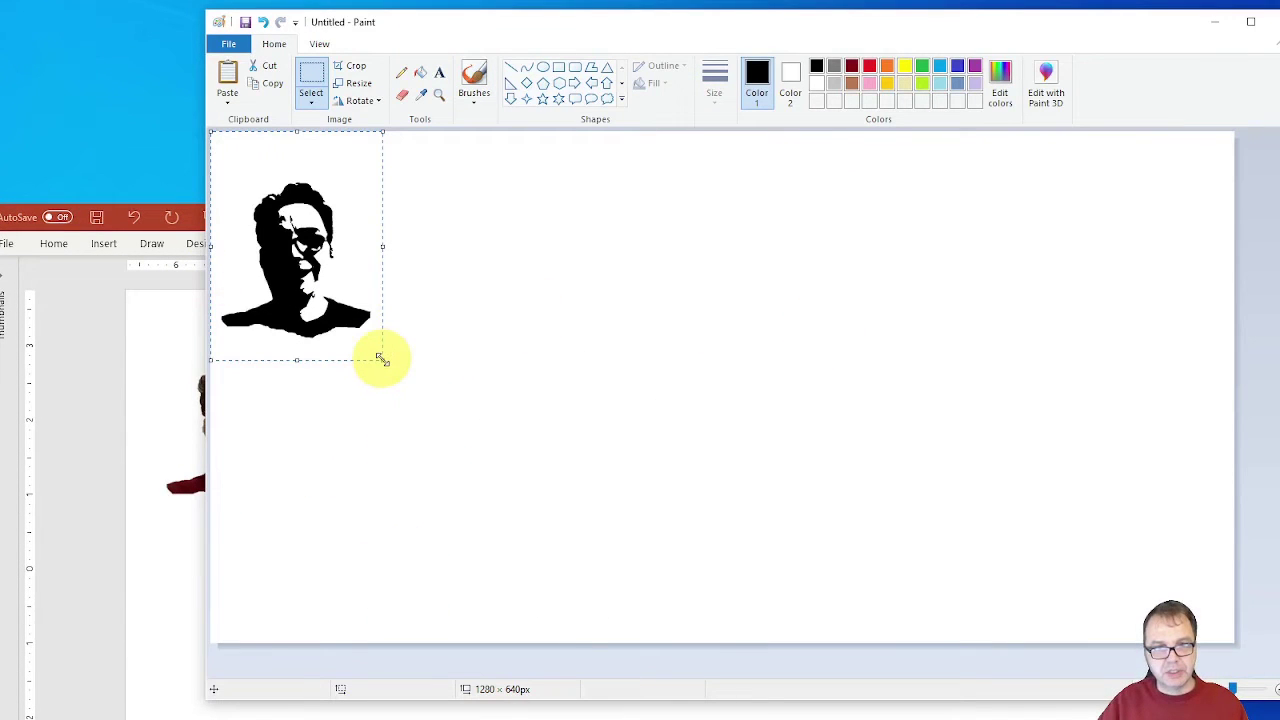
- Copy the black-and-white version of the brightened portrait from PowerPoint into Paint and place it to the right of the first portrait
click(90, 350)
click(585, 595)
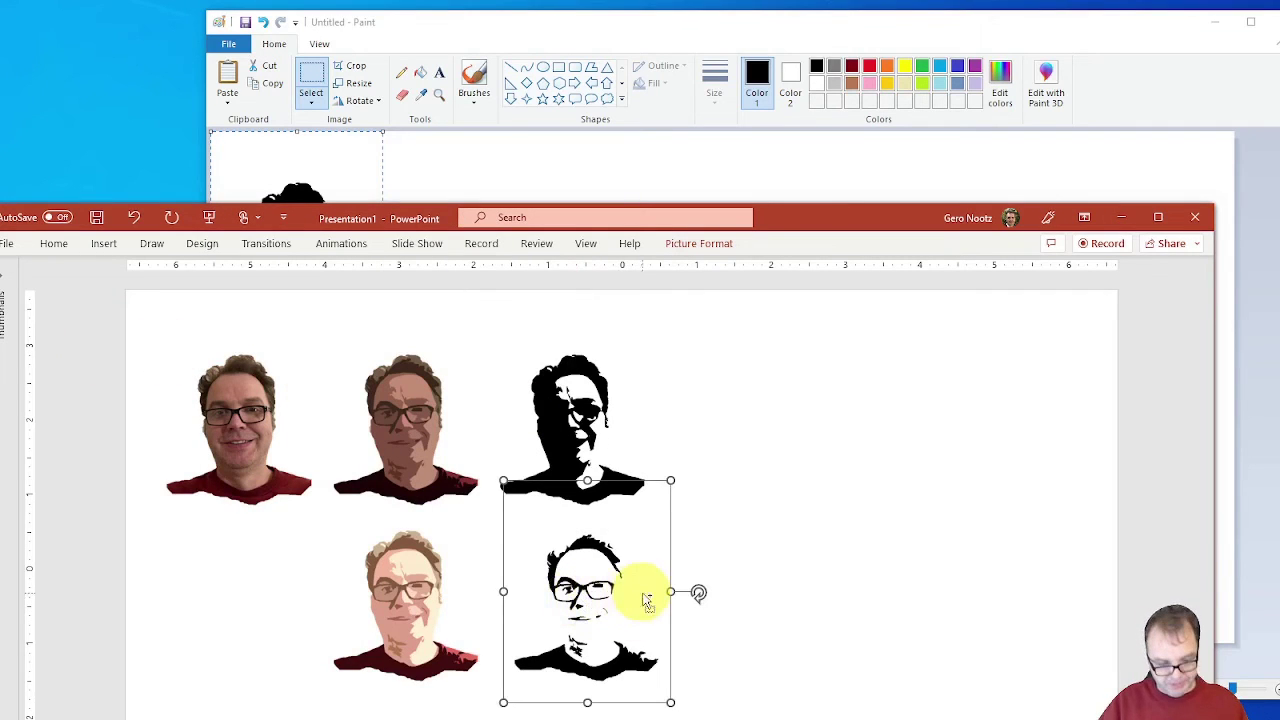
key(ctrl+c)
click(514, 166)
key(ctrl+v)
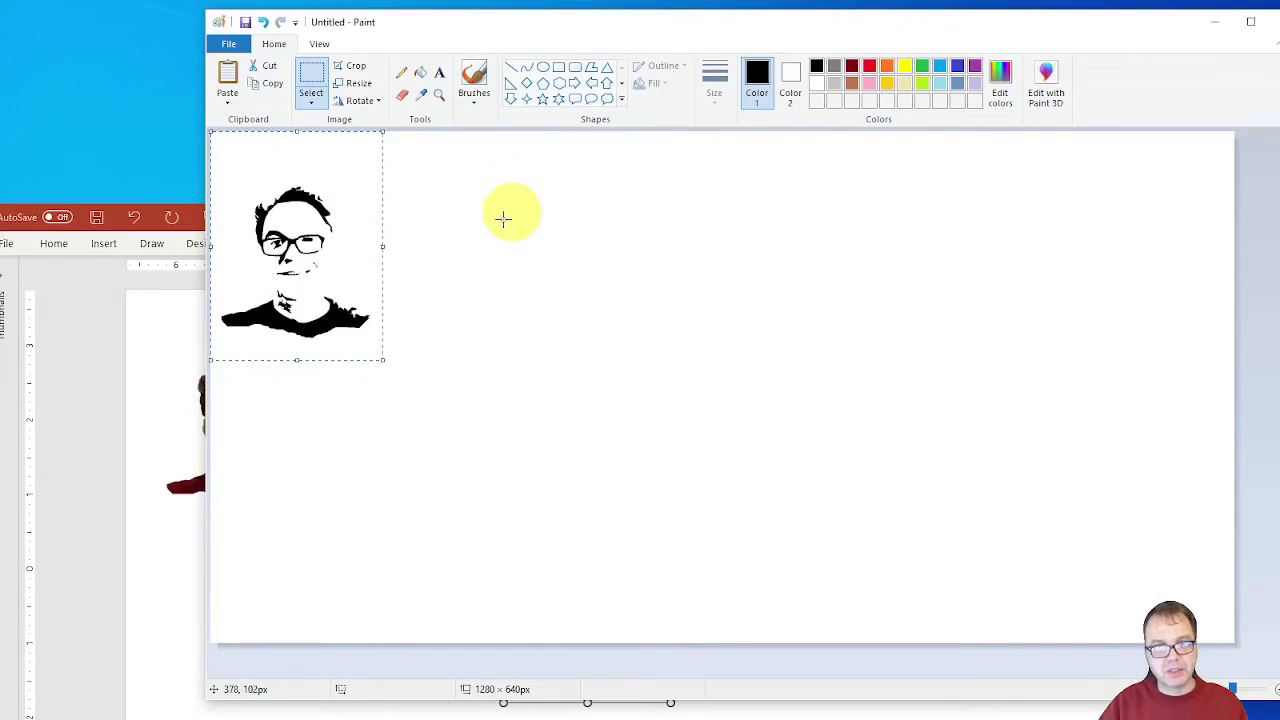
mouse_move(341, 247)
mouse_down()
mouse_move(394, 262)
mouse_move(510, 241)
mouse_up()
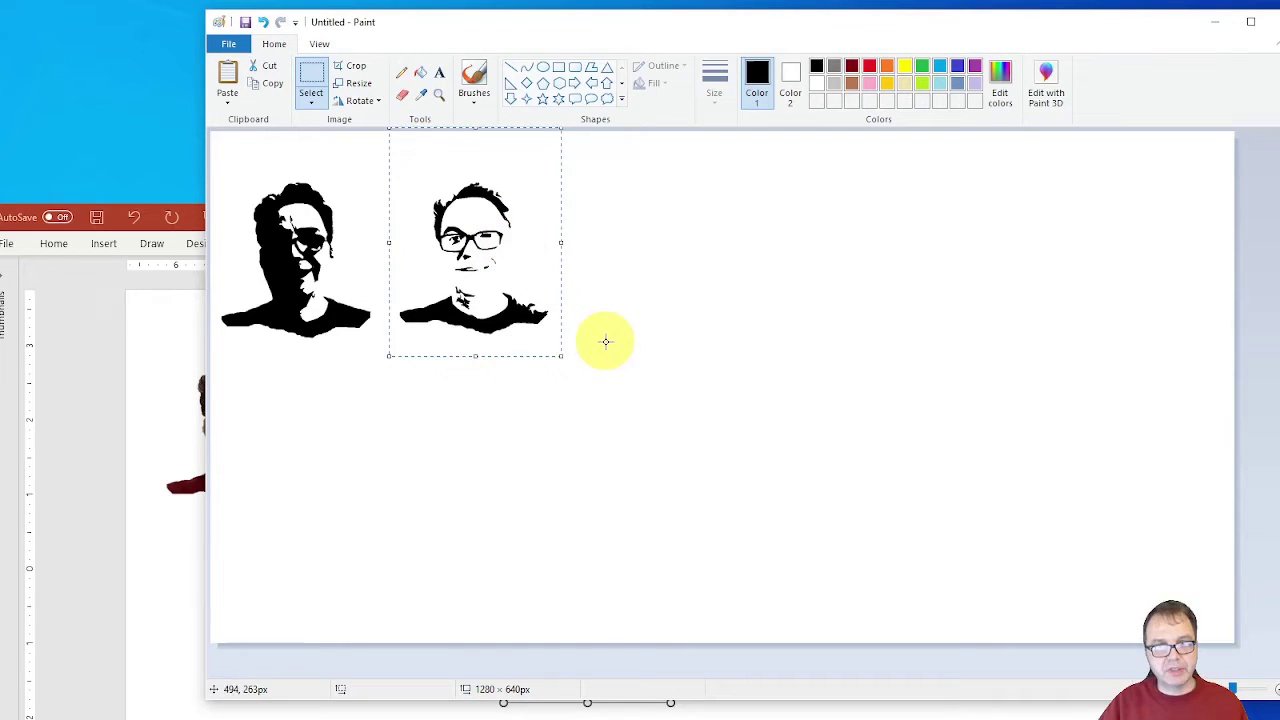
- Select both portraits together, scale the selection to about 1130 × 787 pixels and center it so they fill the canvas
click(312, 76)
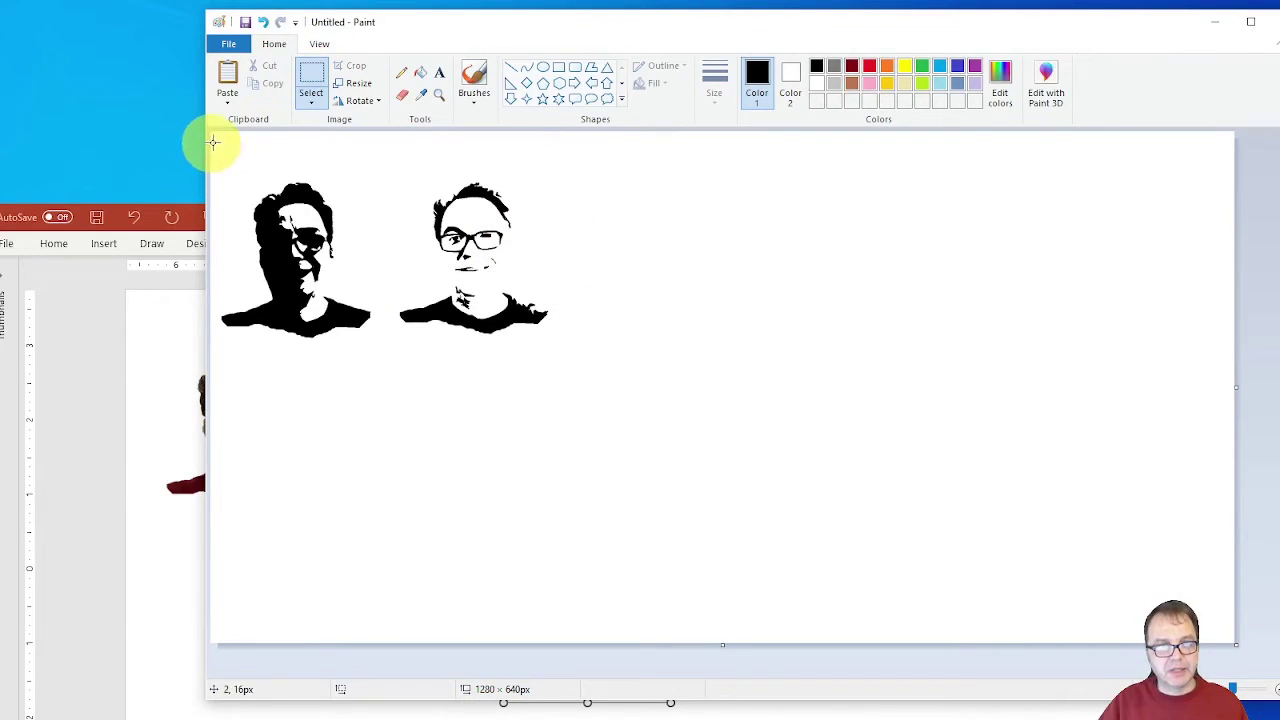
drag(213, 139, 1202, 645)
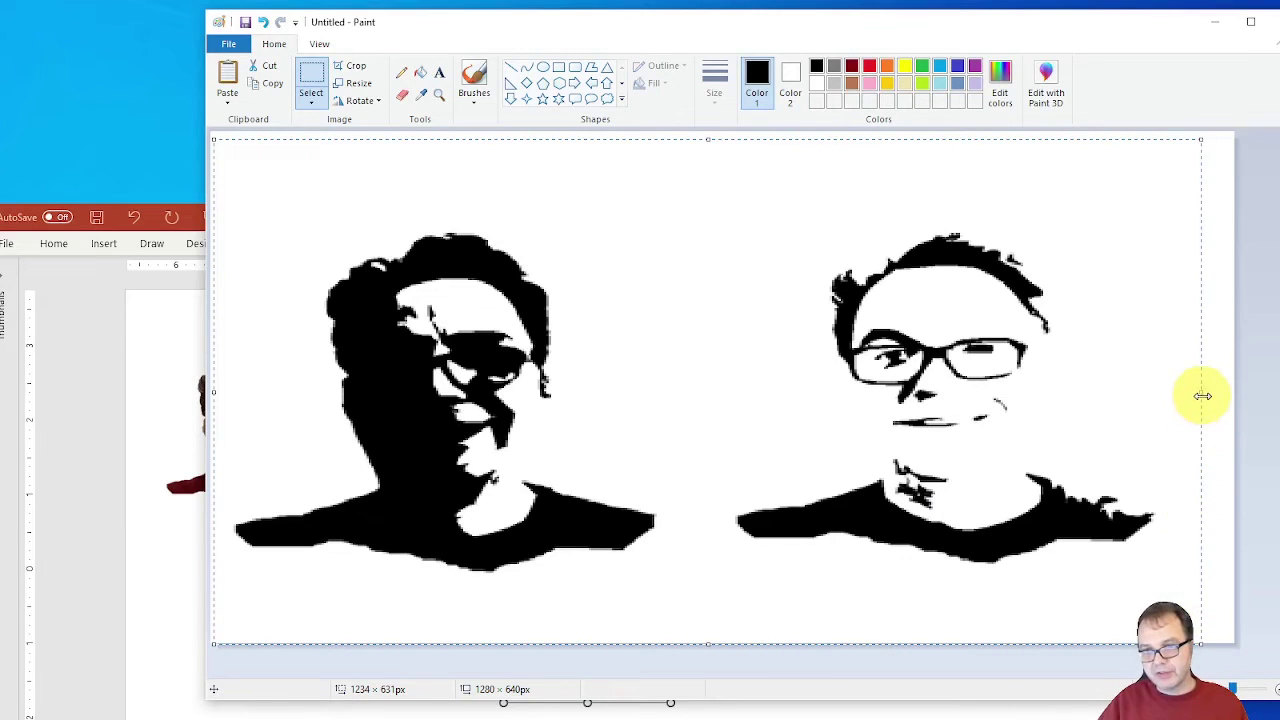
drag(1200, 394, 916, 394)
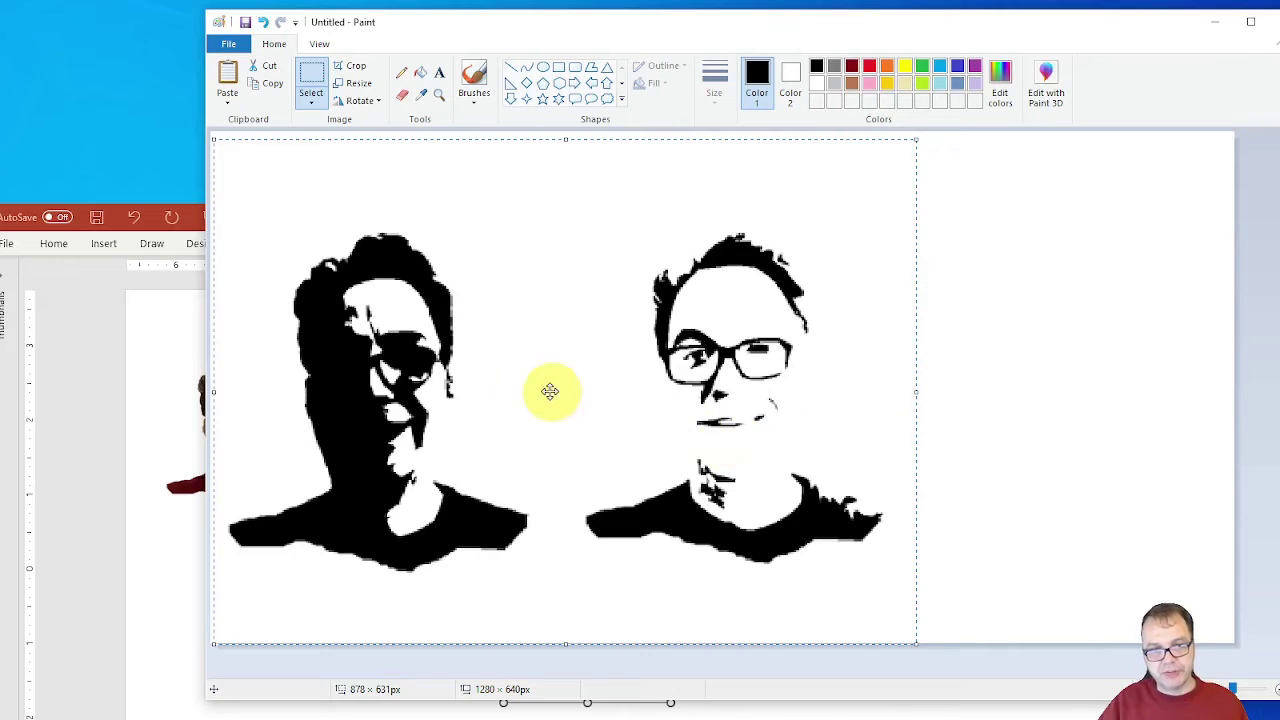
drag(919, 394, 971, 392)
drag(771, 400, 797, 309)
drag(983, 557, 1141, 681)
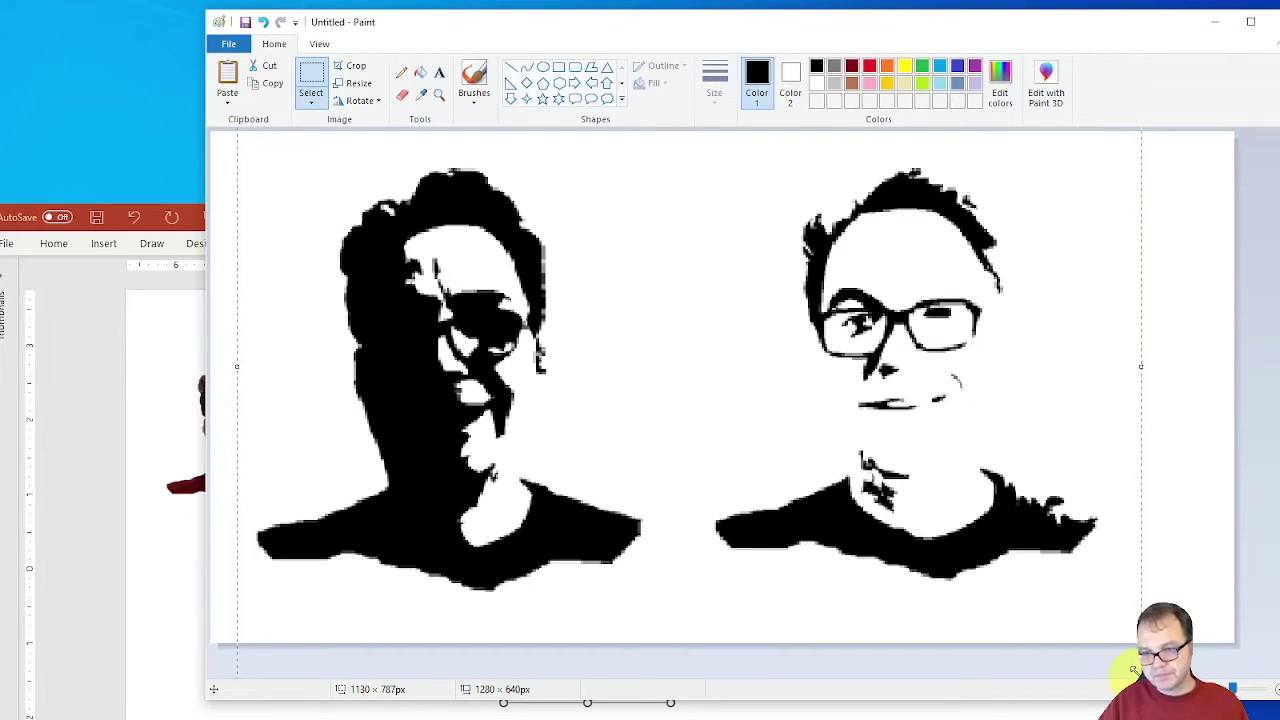
drag(900, 380, 927, 392)
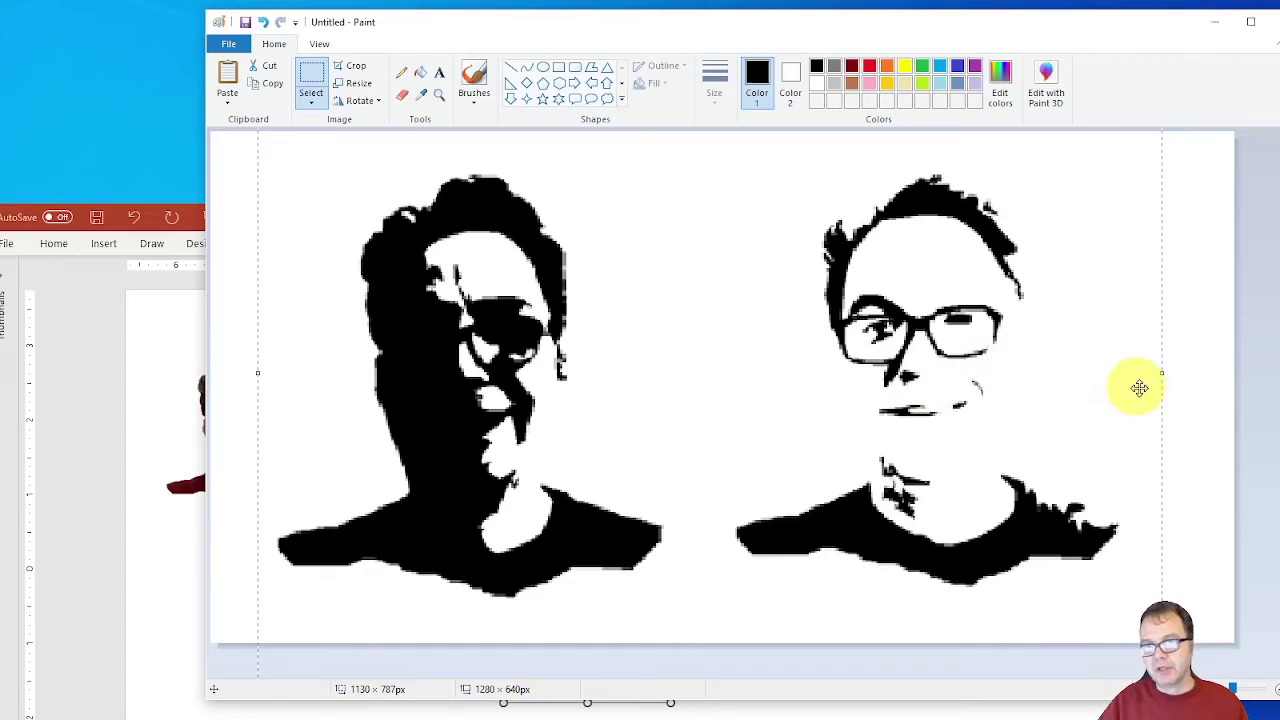
click(1252, 385)
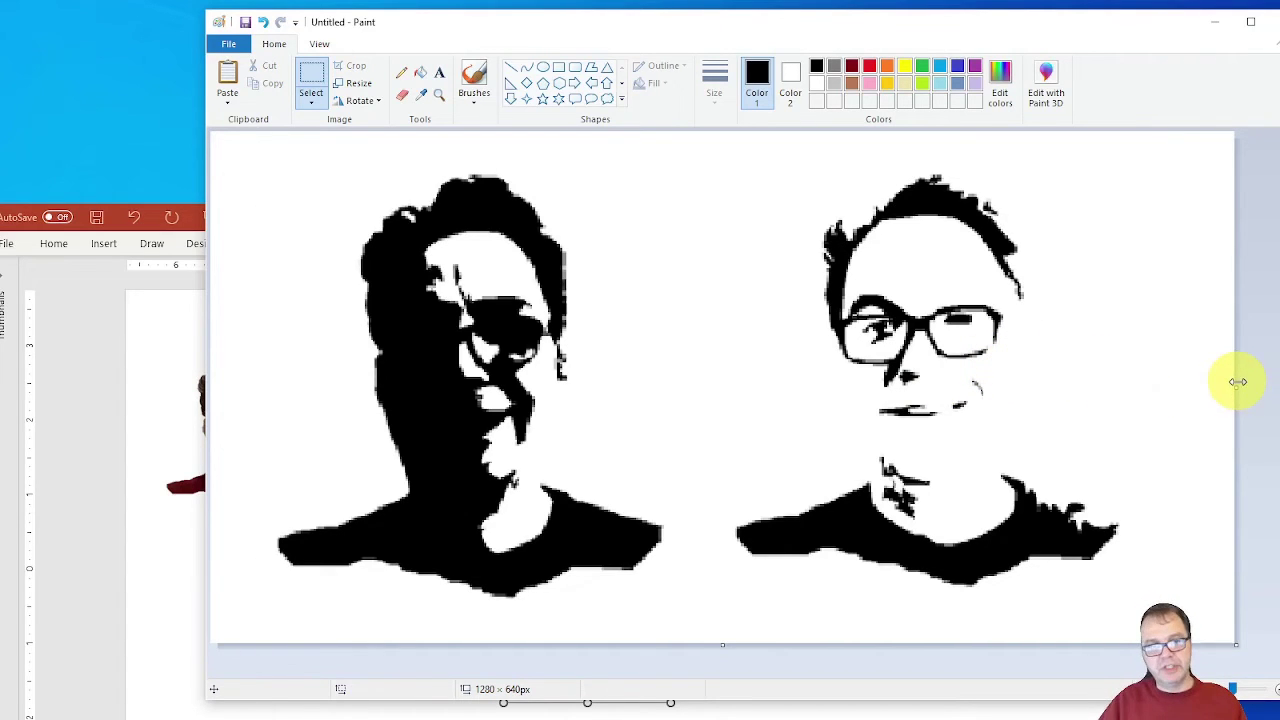
- Resize the whole picture to 128 × 64 pixels, maintaining the aspect ratio
click(355, 84)
click(386, 141)
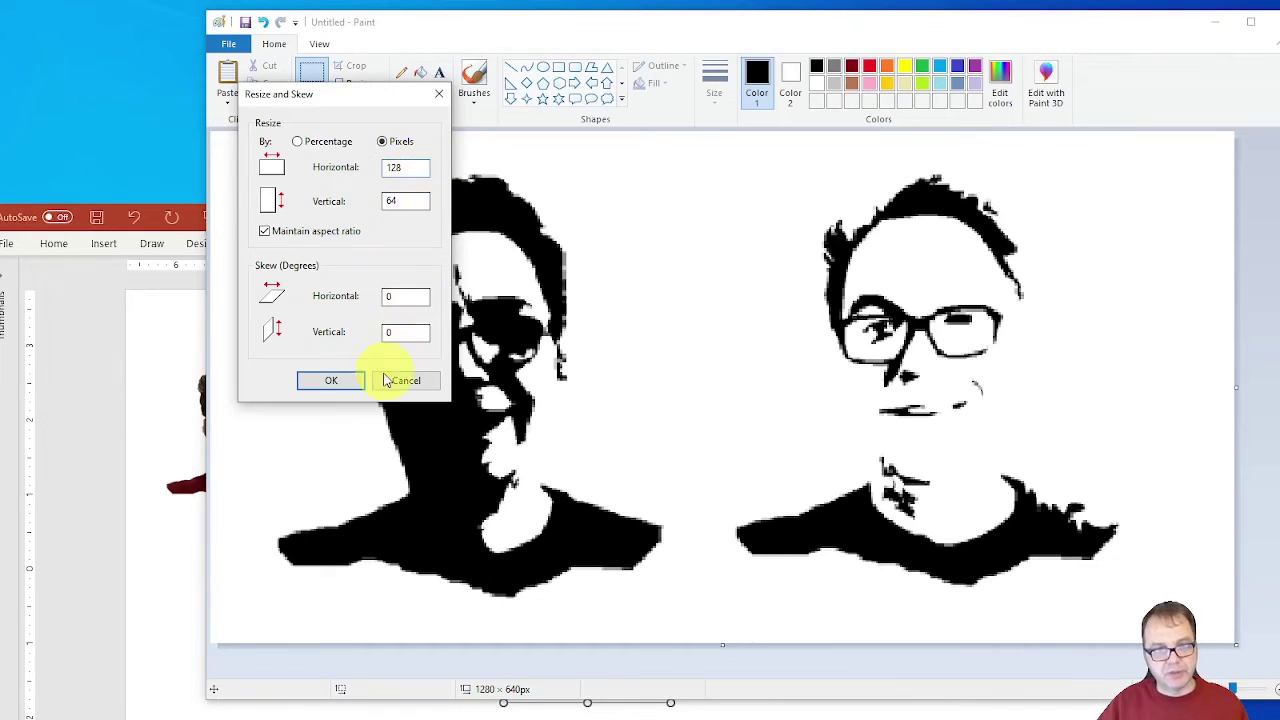
click(346, 380)
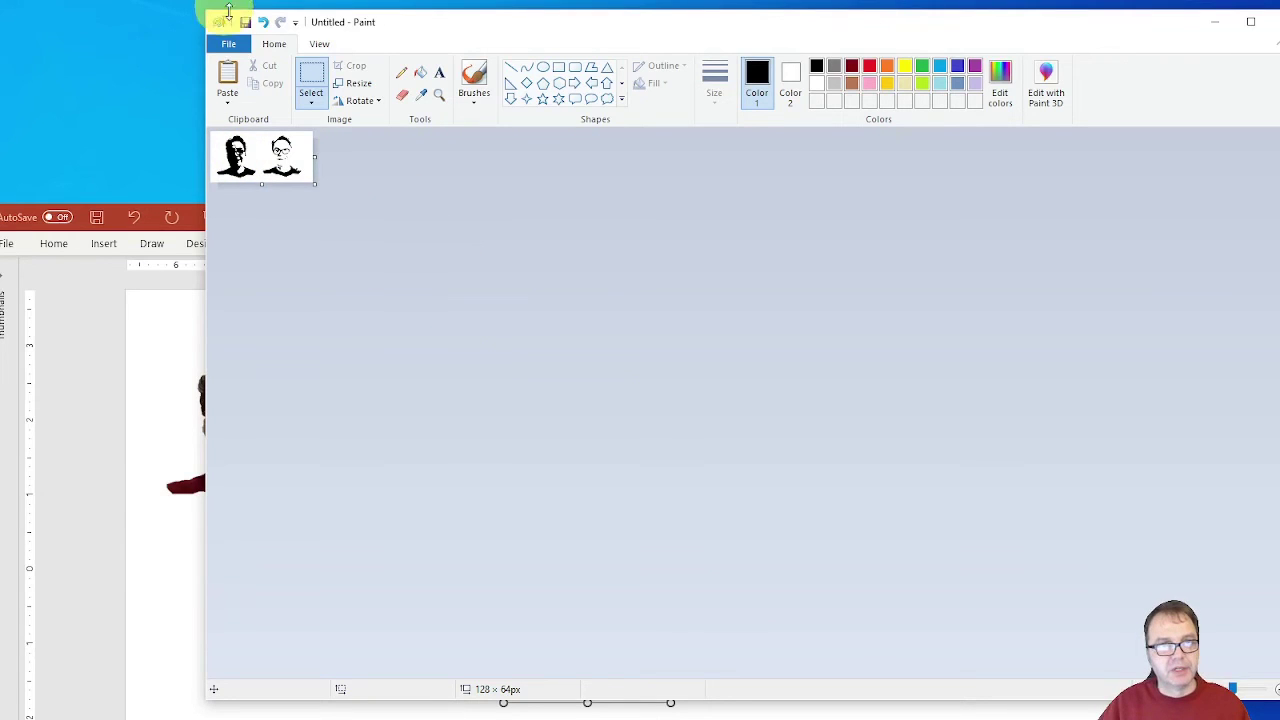
- Save the picture as Untitled.bmp in the Temp folder in Monochrome Bitmap format, accepting the reduced color quality
click(228, 45)
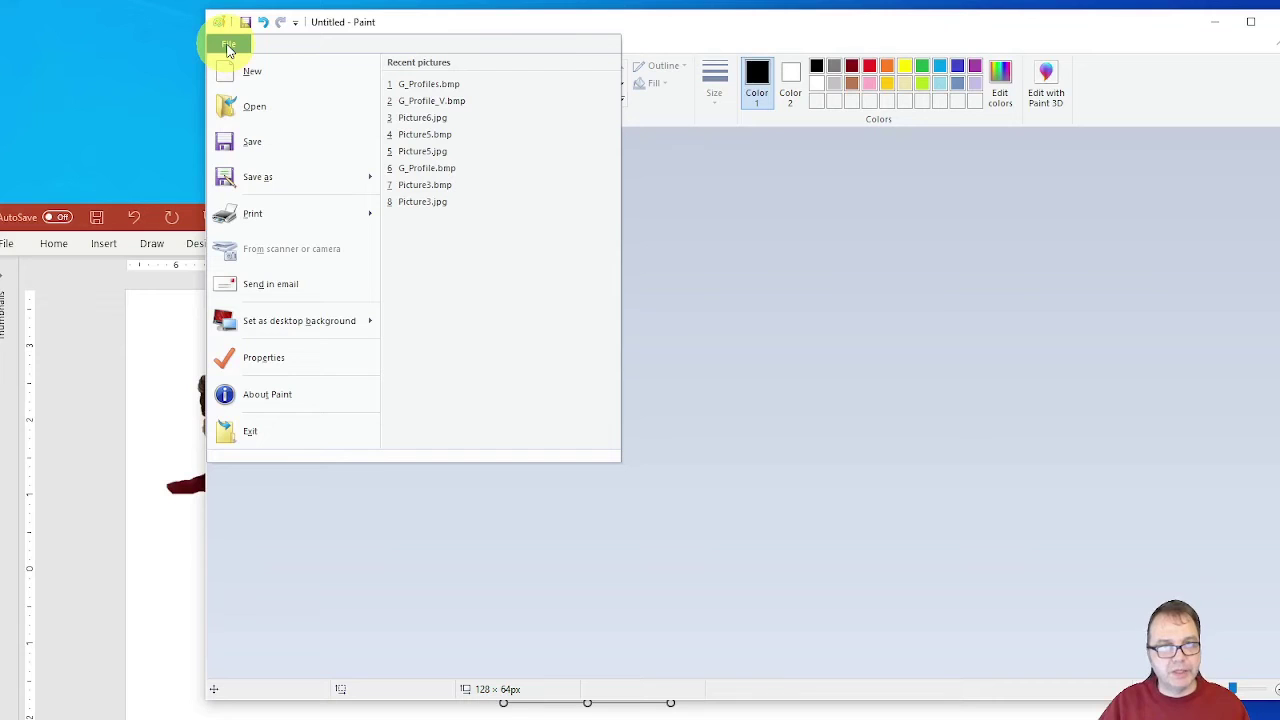
click(272, 180)
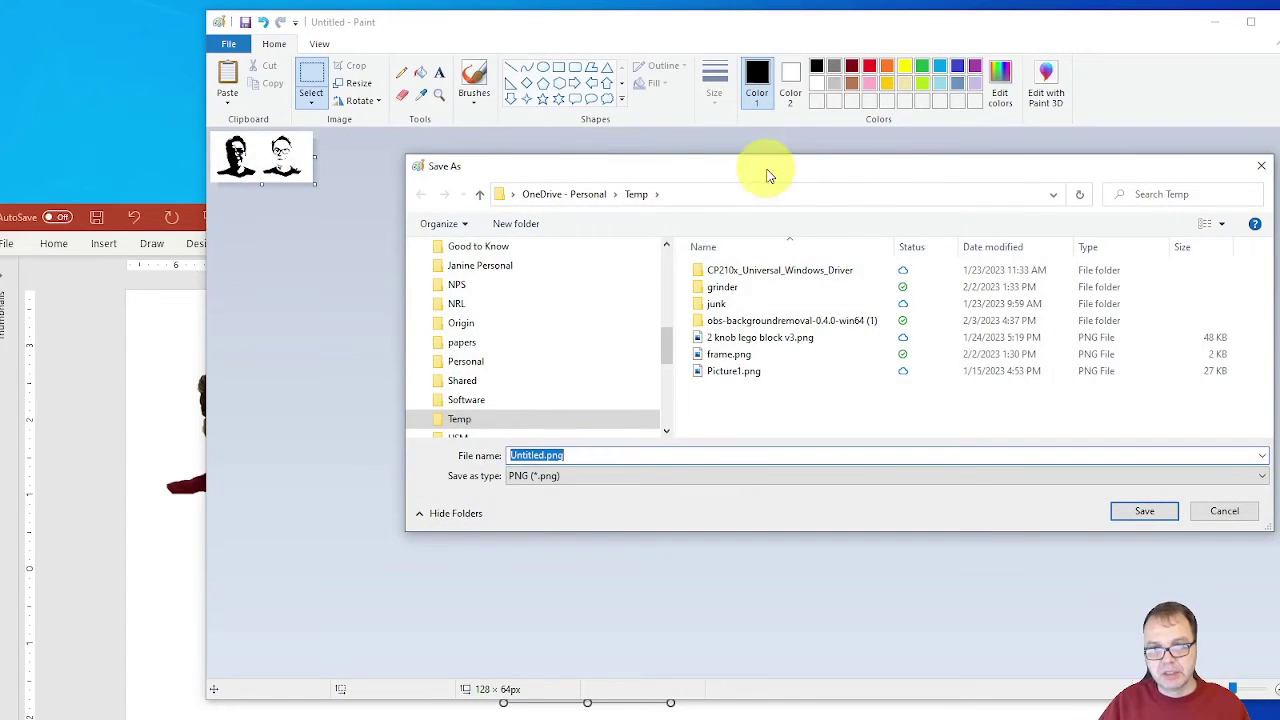
drag(766, 177, 569, 137)
click(458, 437)
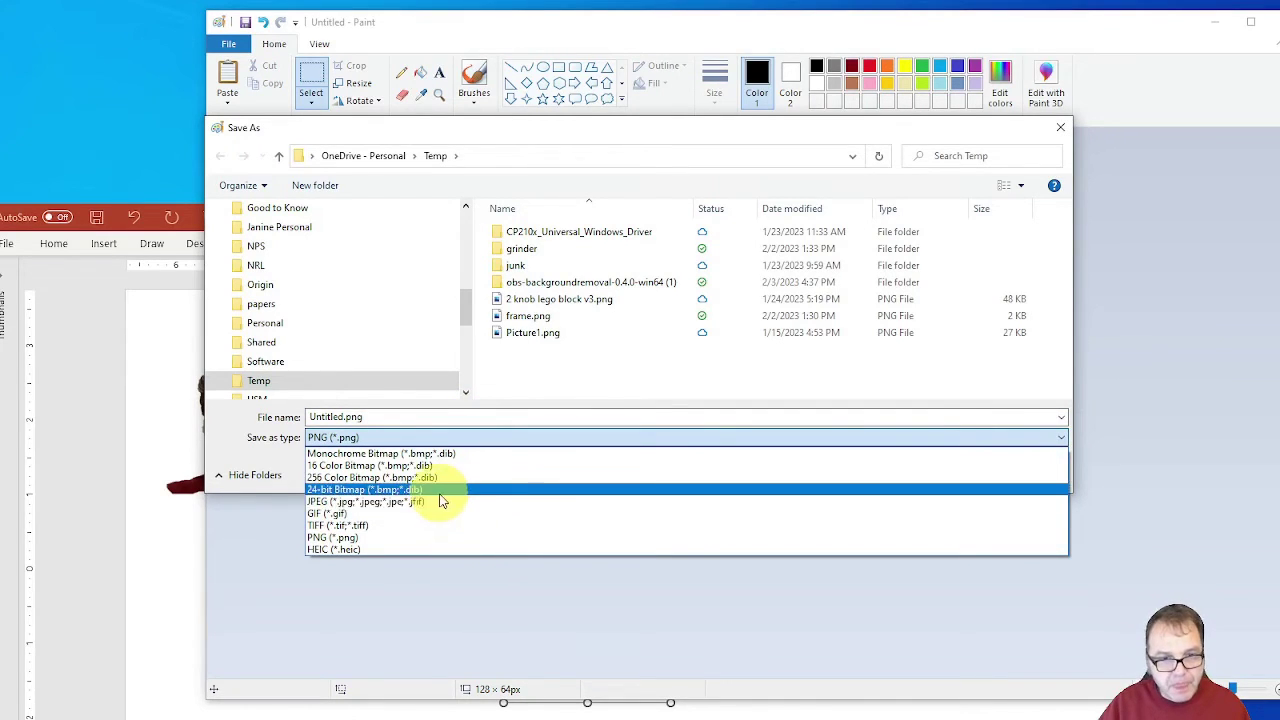
click(437, 490)
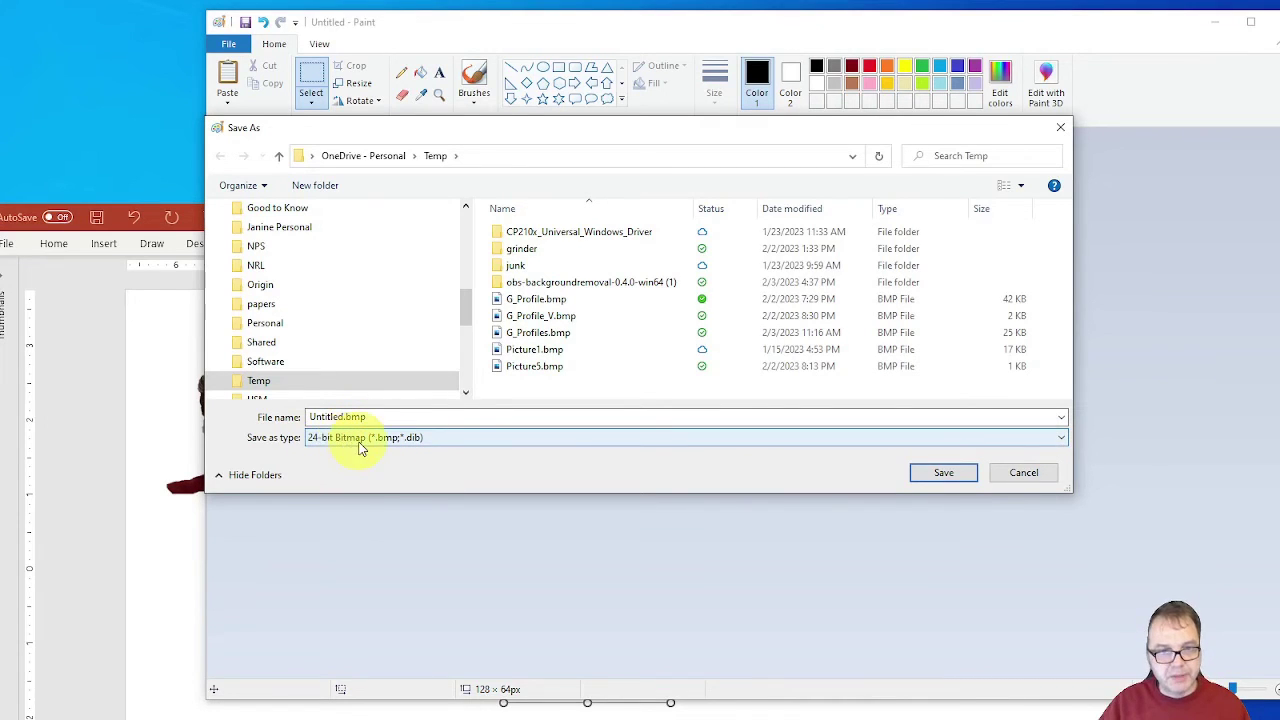
click(360, 448)
click(352, 452)
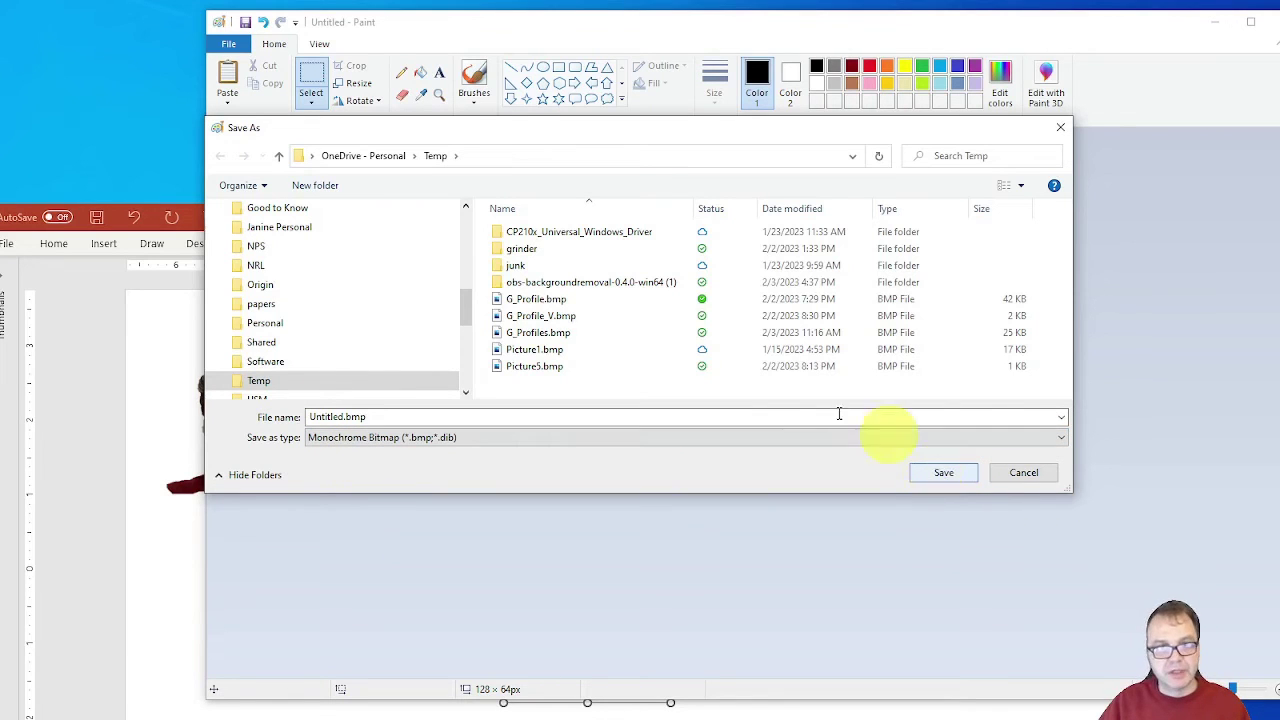
click(940, 474)
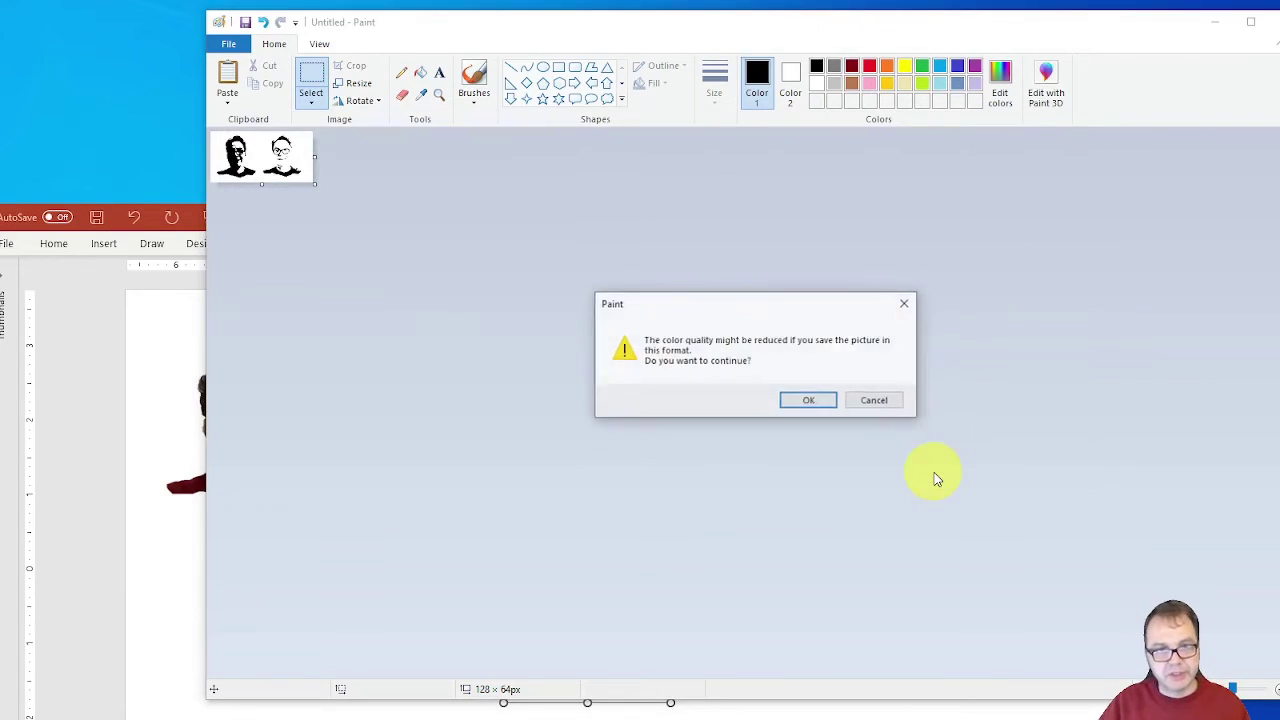
click(808, 401)
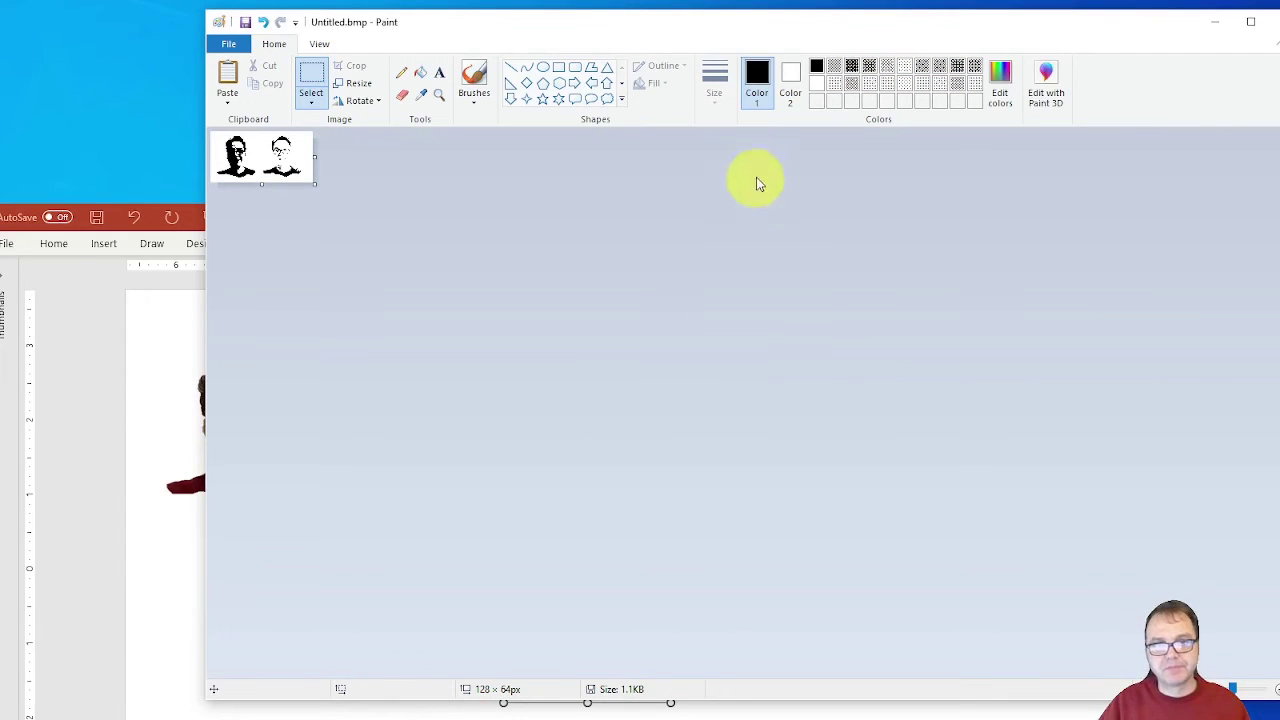
- Switch to the browser and open the image2cpp GitHub Pages site from the search results
drag(811, 29, 686, 29)
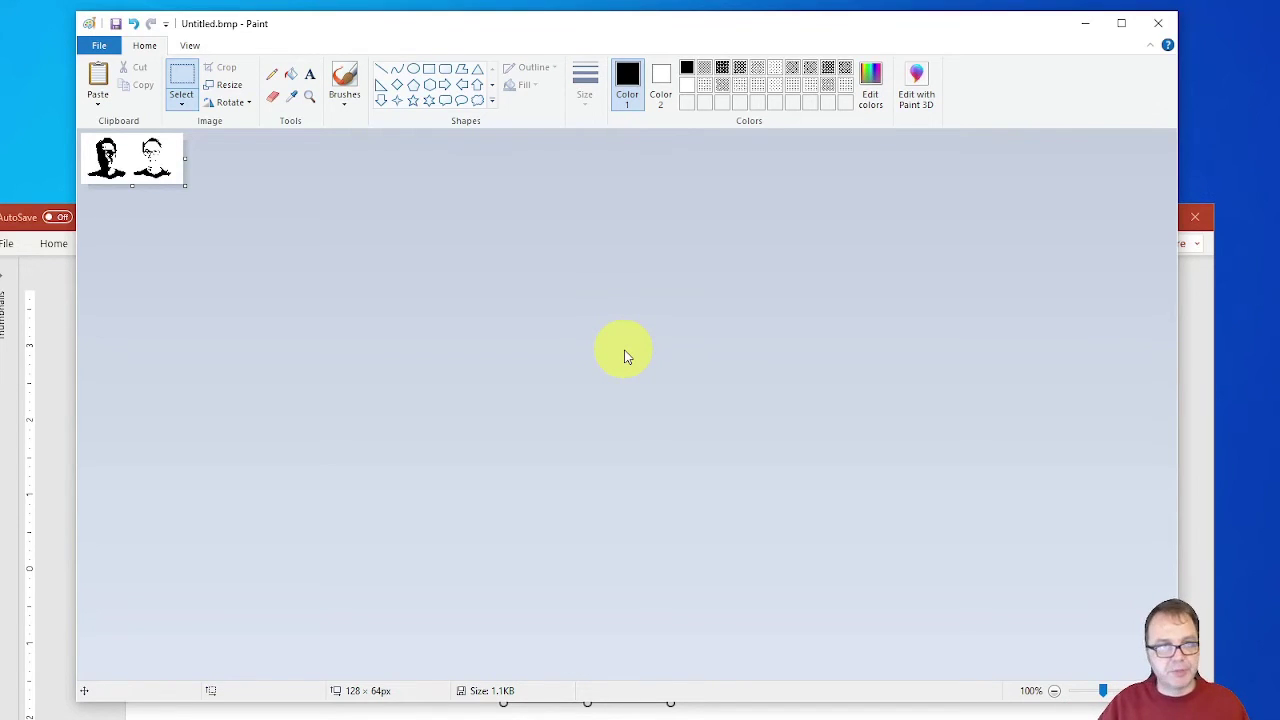
mouse_move(131, 404)
mouse_down()
mouse_move(729, 14)
mouse_move(868, 51)
mouse_up()
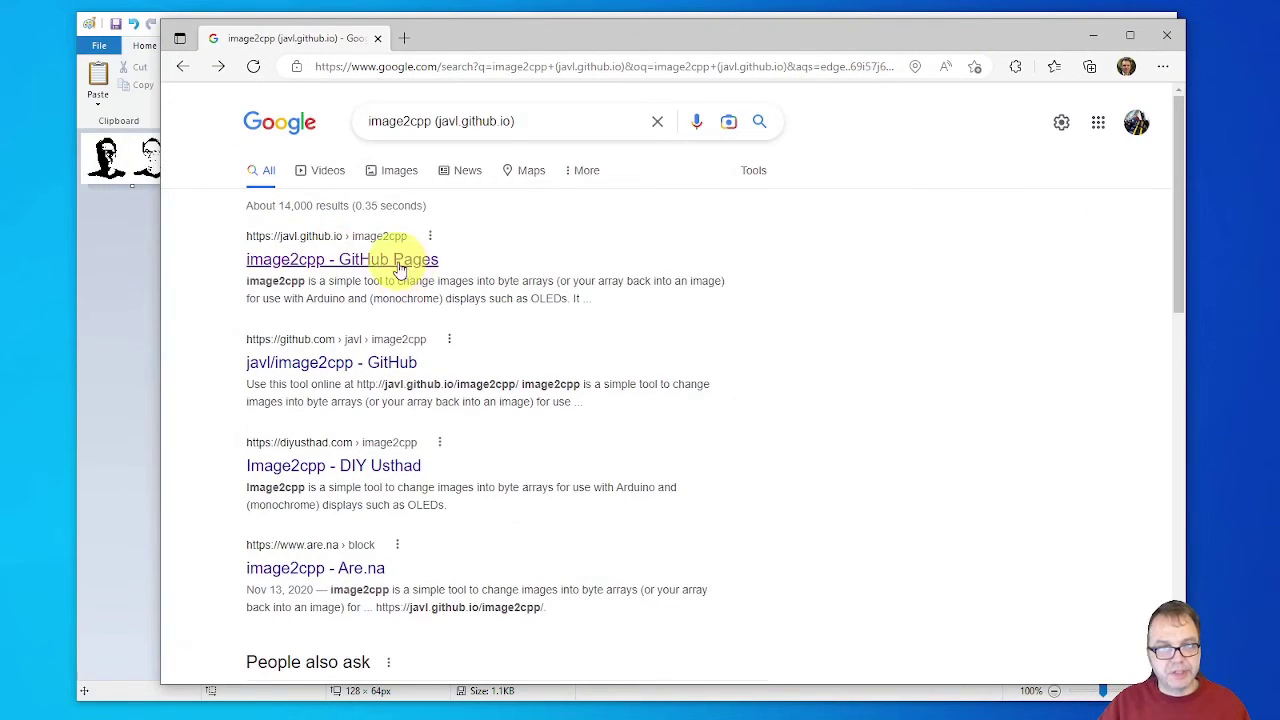
click(279, 264)
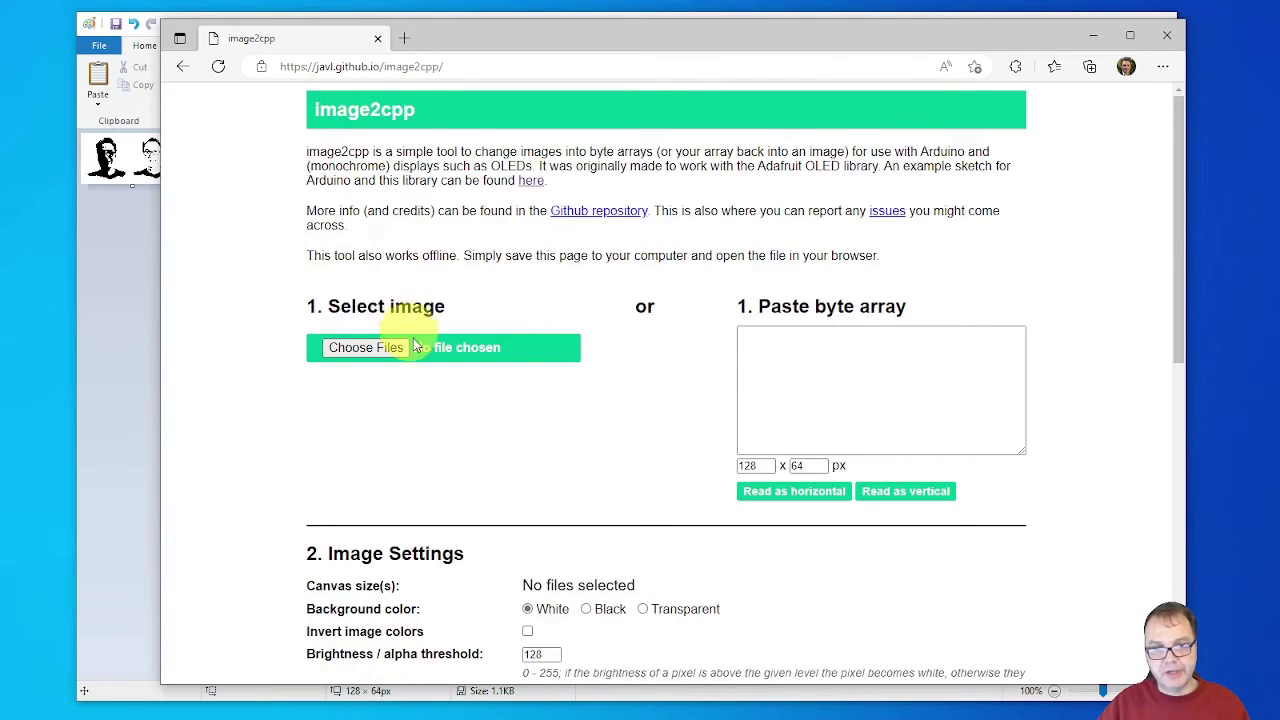
- Load Untitled.bmp from the Temp folder into image2cpp, sorting the files by date modified to find it
click(365, 350)
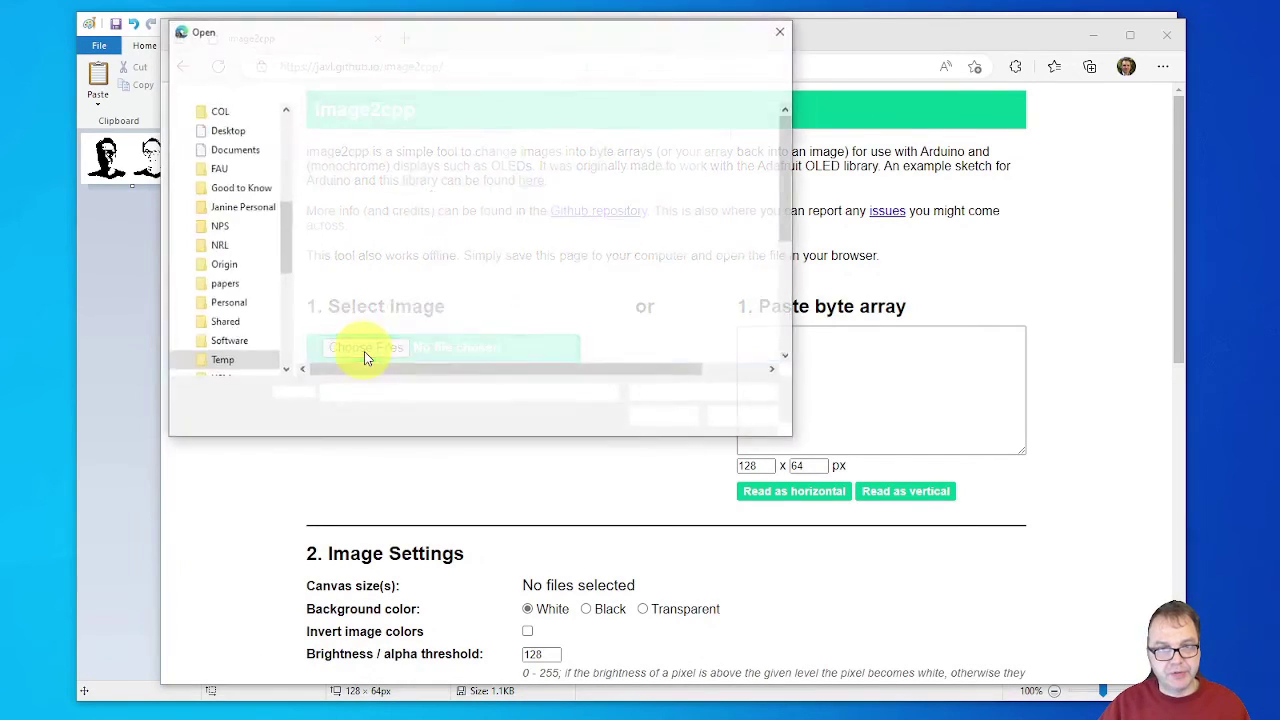
drag(285, 261, 290, 110)
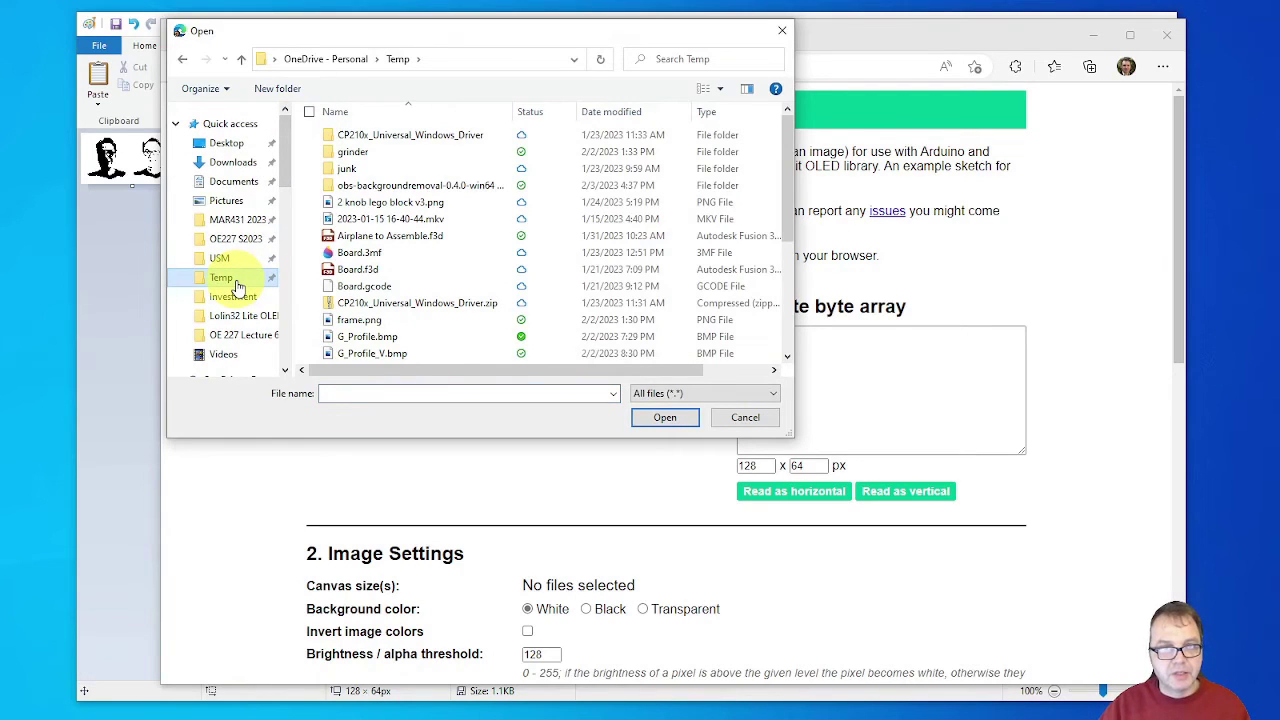
click(233, 281)
click(623, 120)
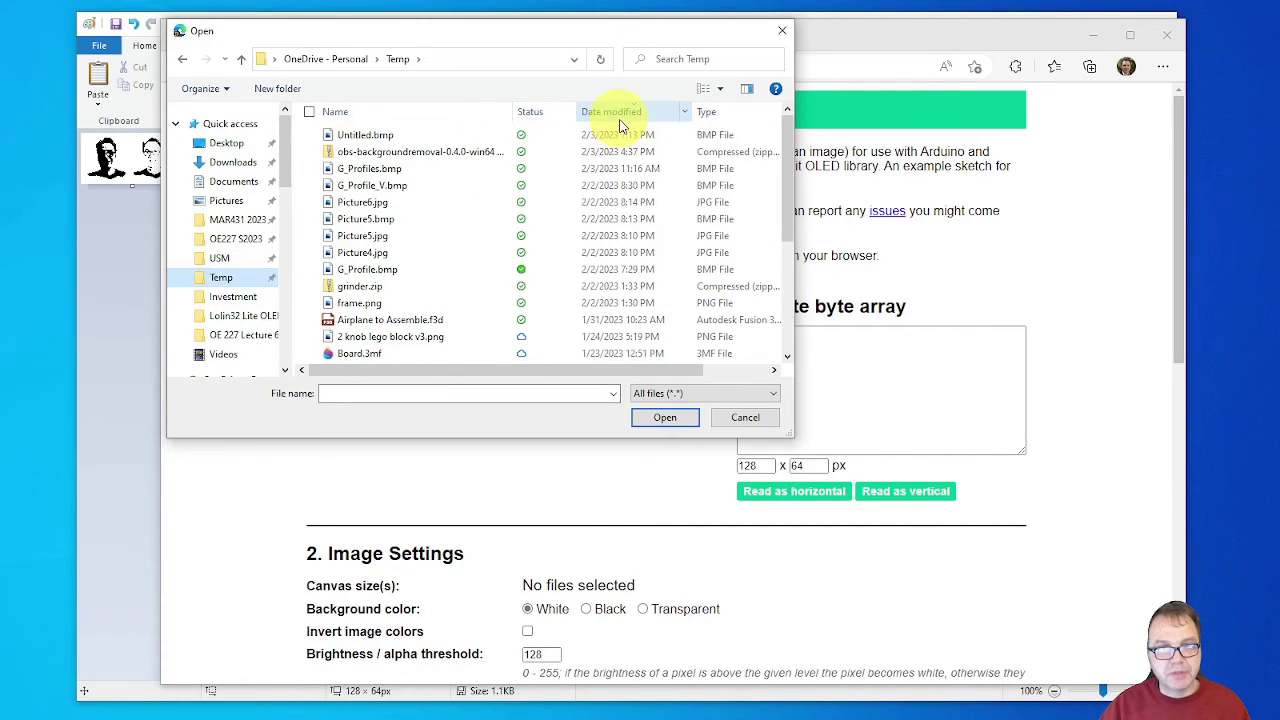
double_click(365, 135)
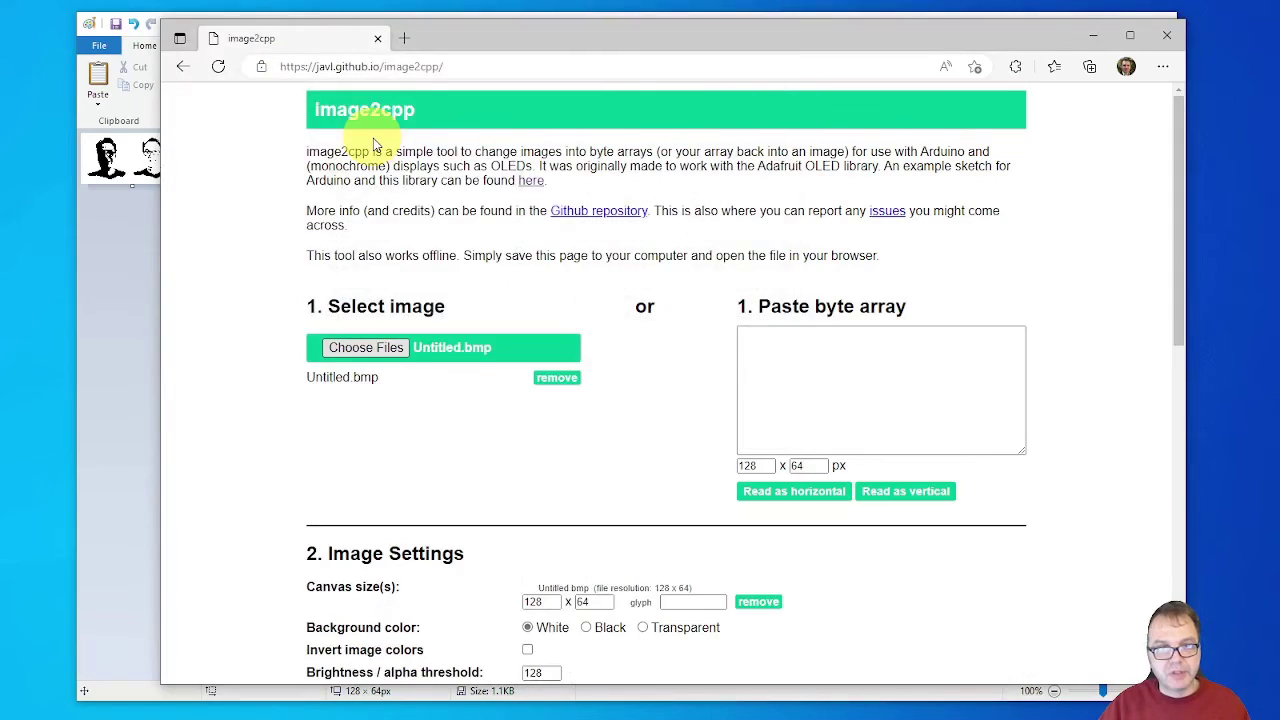
- Review the image settings, the preview of Untitled.bmp and the code output options in image2cpp
scroll(586, 371, down, 8)
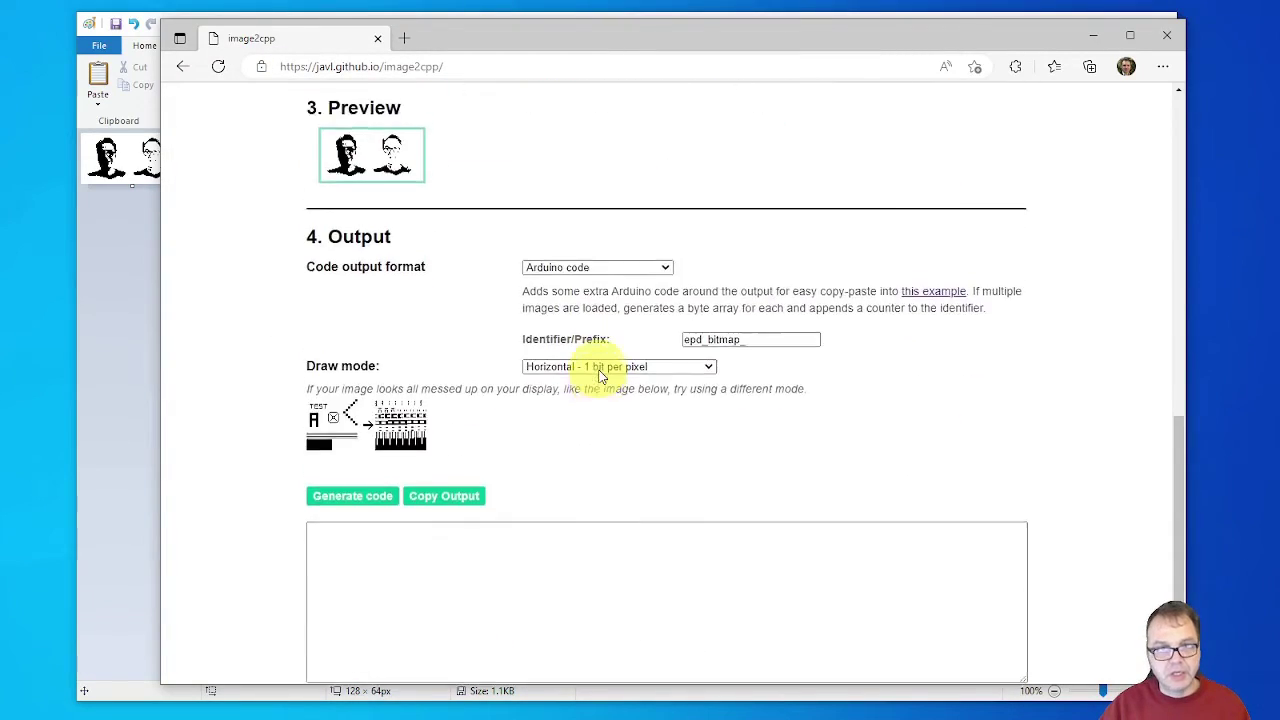
scroll(600, 371, up, 7)
scroll(490, 665, down, 3)
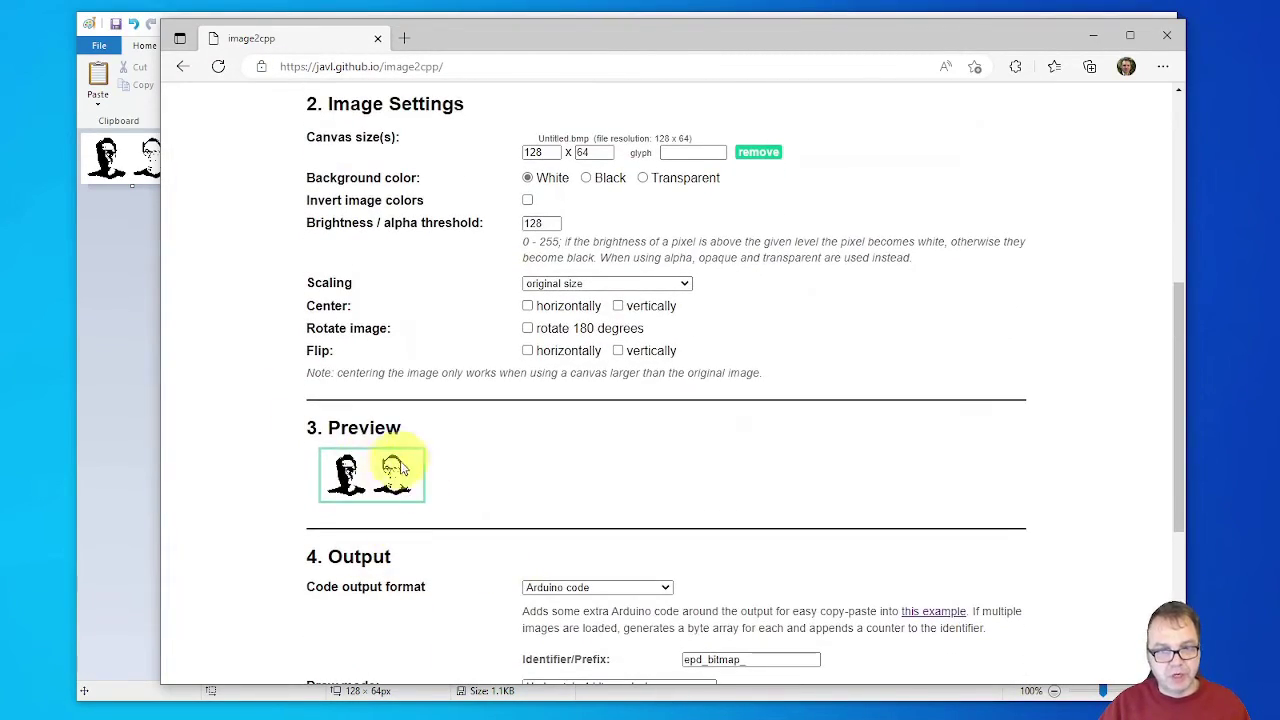
scroll(623, 390, up, 2)
scroll(620, 387, up, 3)
scroll(620, 390, down, 3)
scroll(614, 391, up, 3)
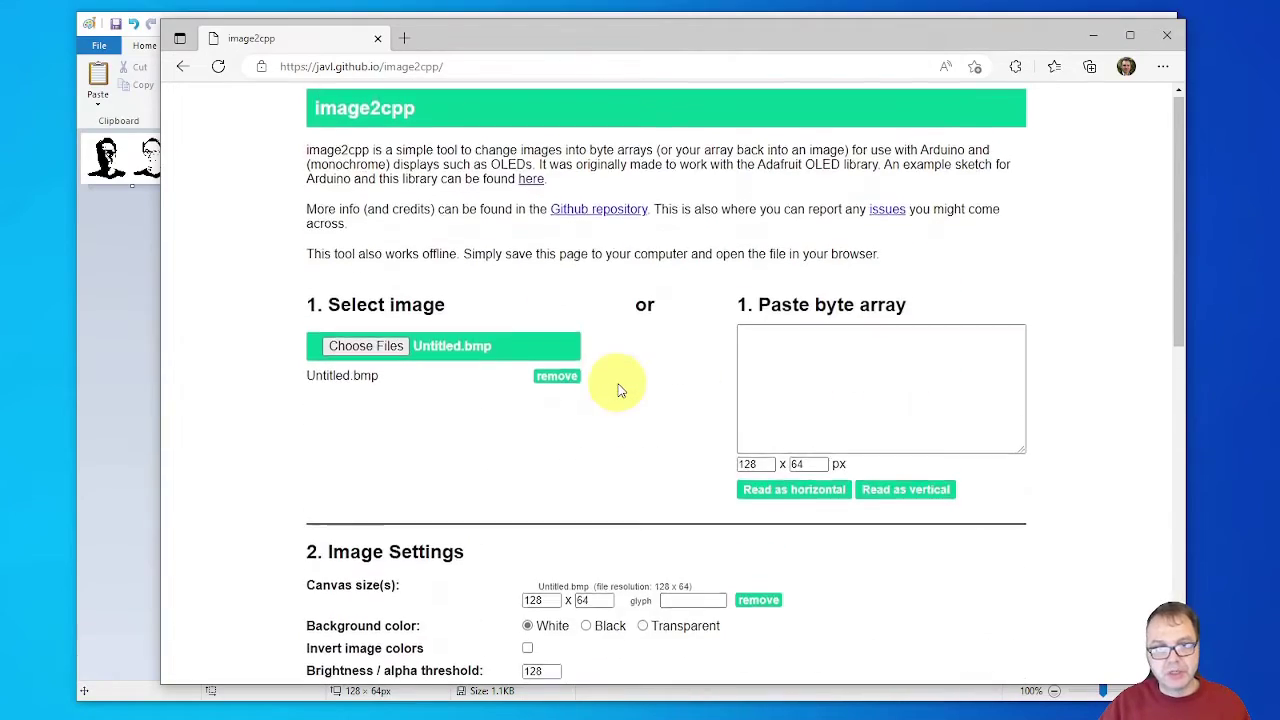
scroll(603, 513, down, 3)
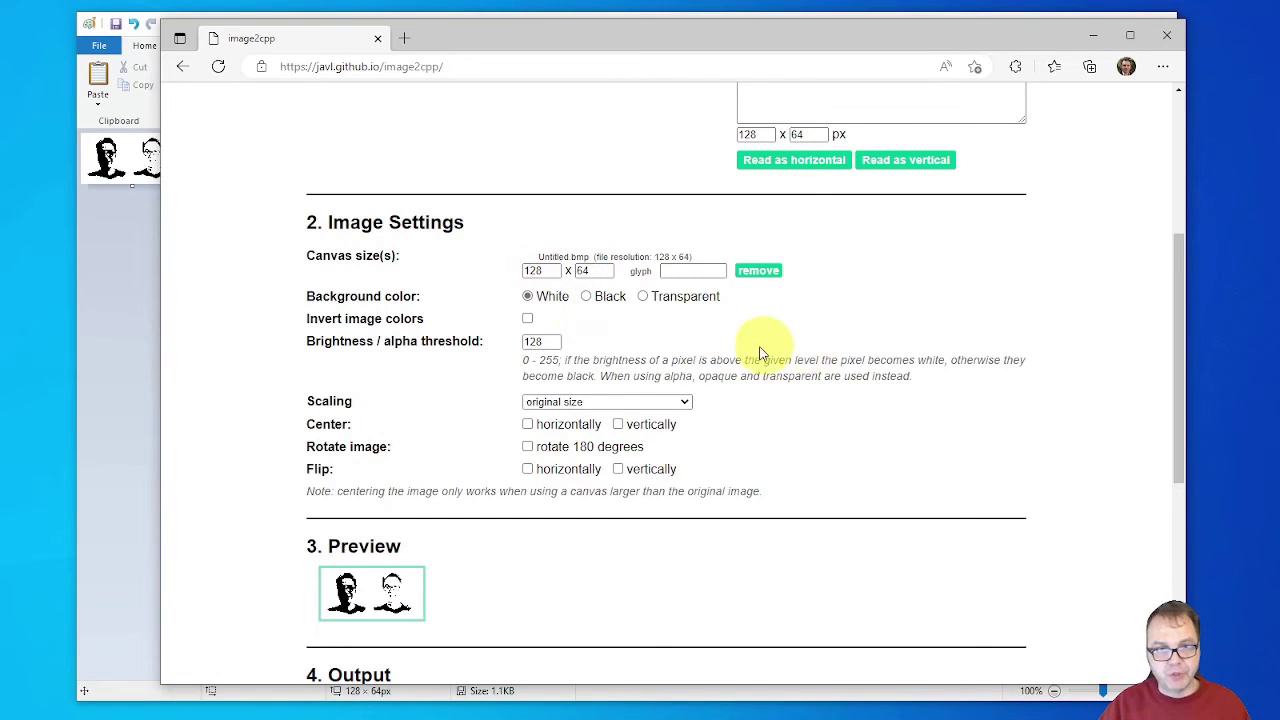
scroll(700, 340, down, 3)
scroll(660, 328, up, 3)
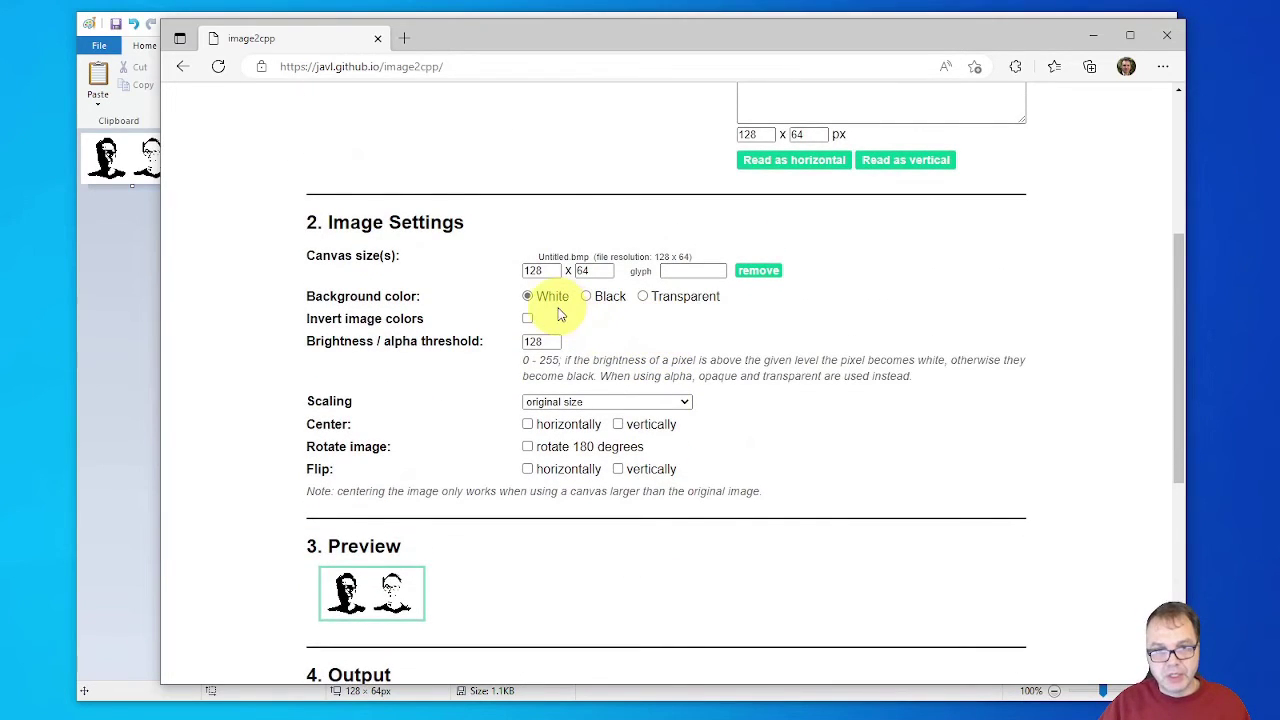
scroll(666, 400, down, 3)
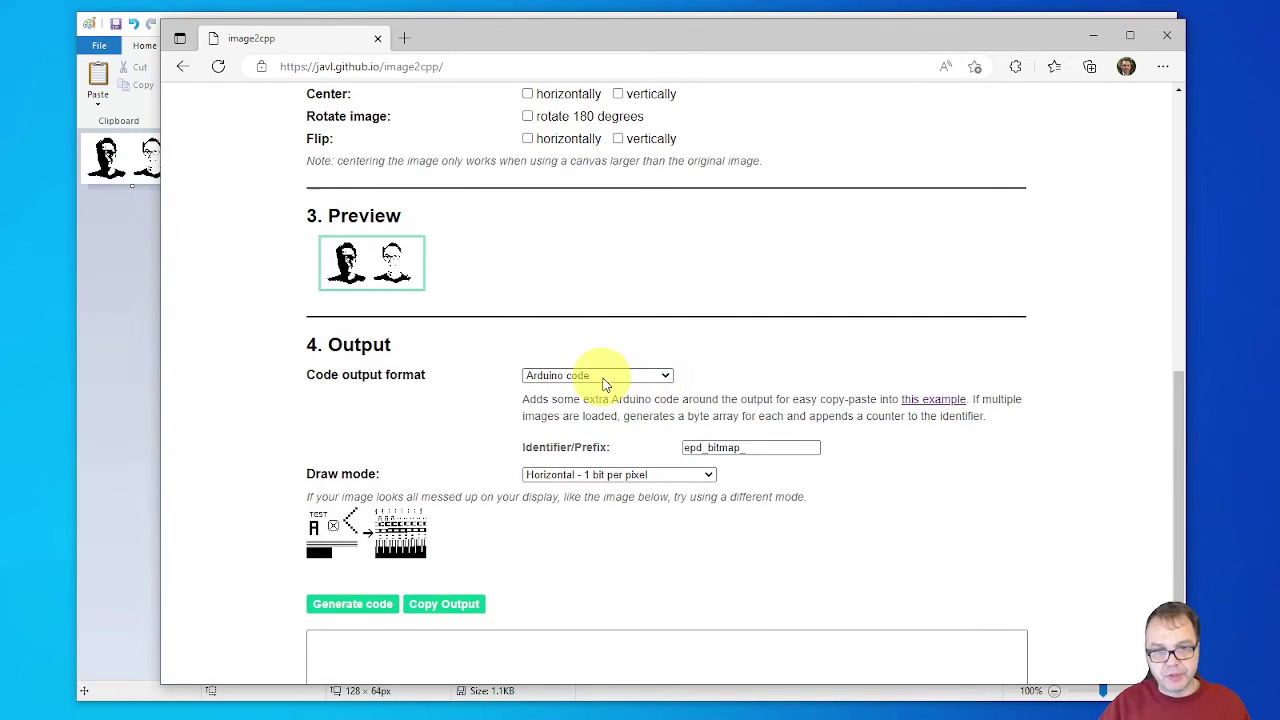
- Generate the Arduino code for the bitmap in Horizontal - 1 bit per pixel draw mode and copy the output
scroll(603, 384, down, 1)
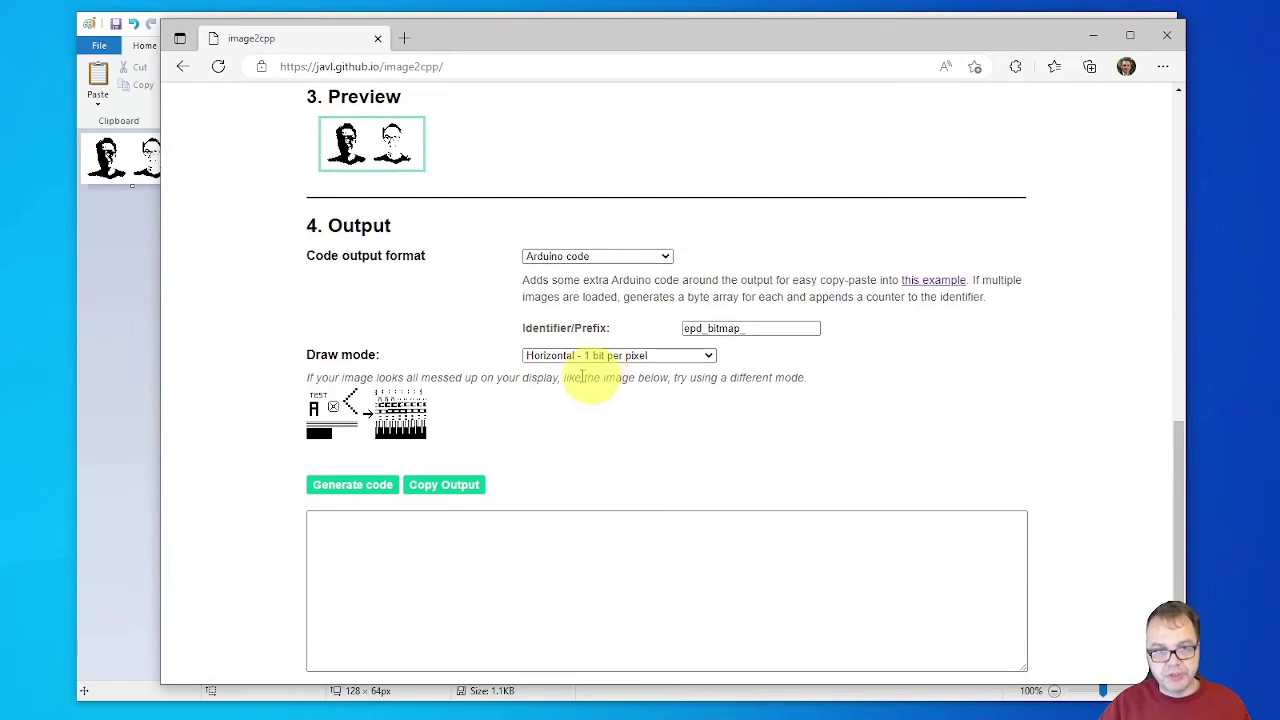
click(333, 490)
click(459, 488)
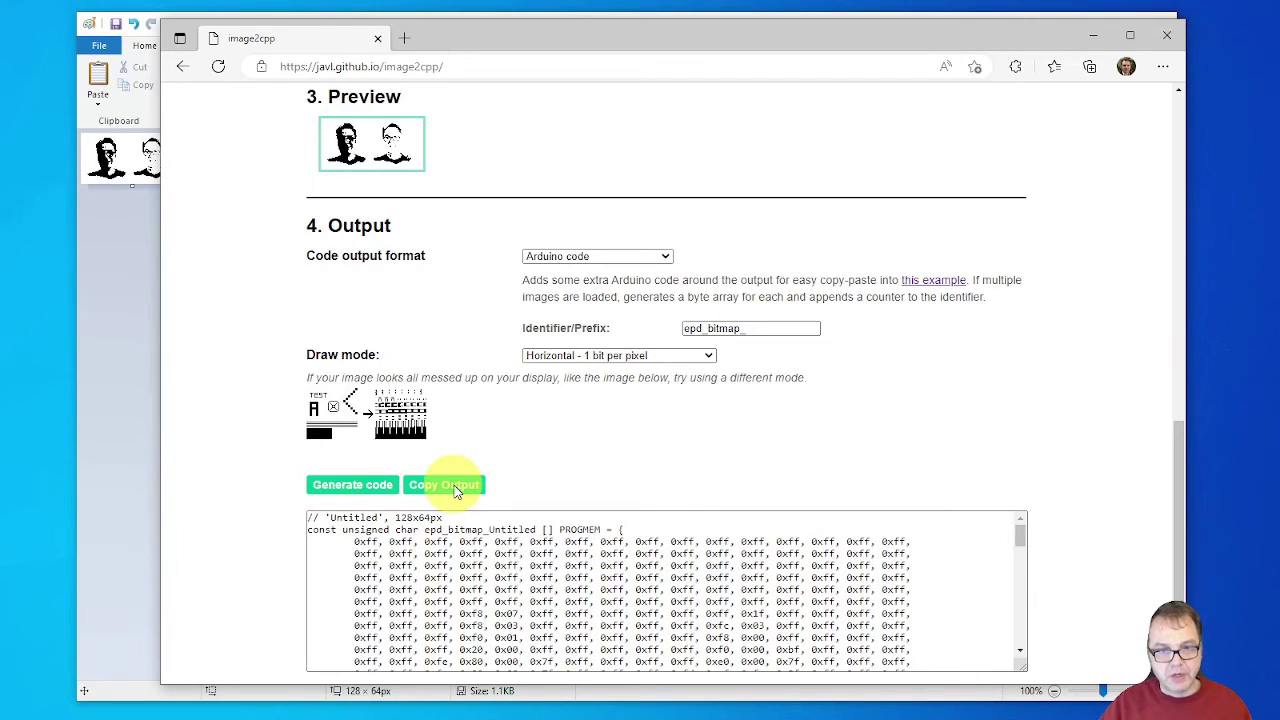
- Switch to the OledLogo project in Visual Studio Code, maximized, and paste the copied bitmap code at line 14 of main.cpp
key(super+Down)
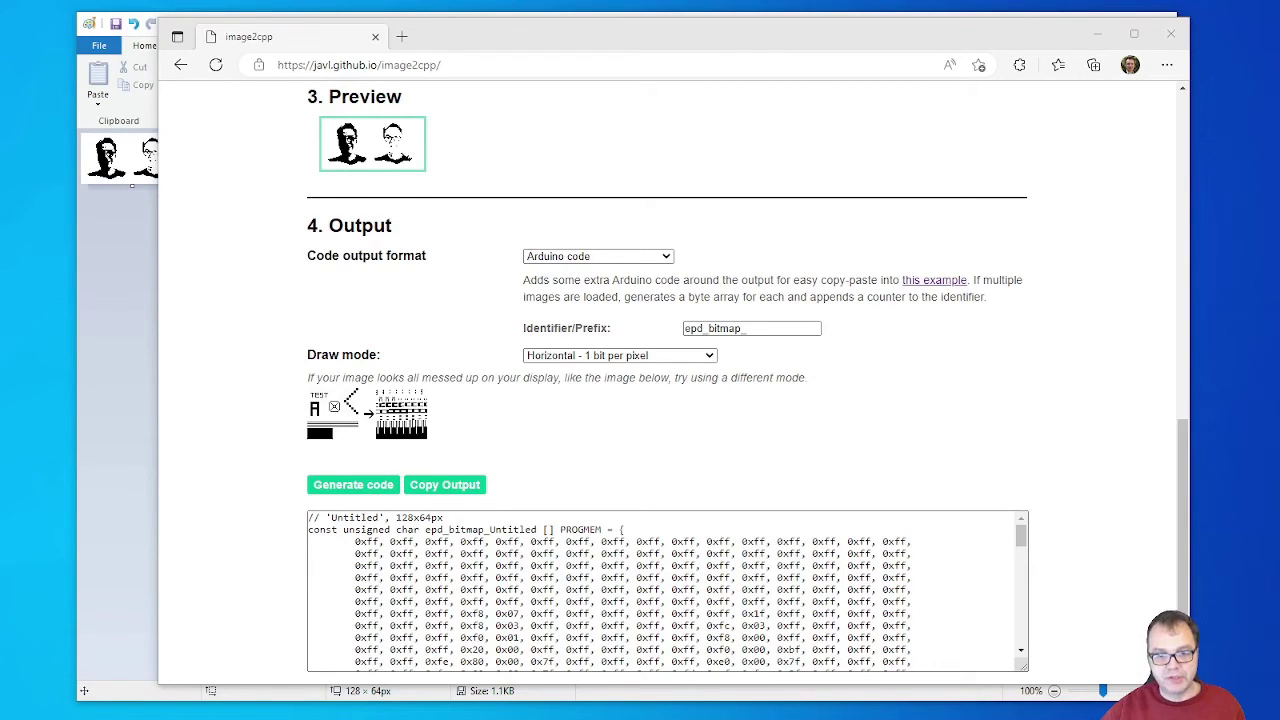
drag(557, 719, 832, 44)
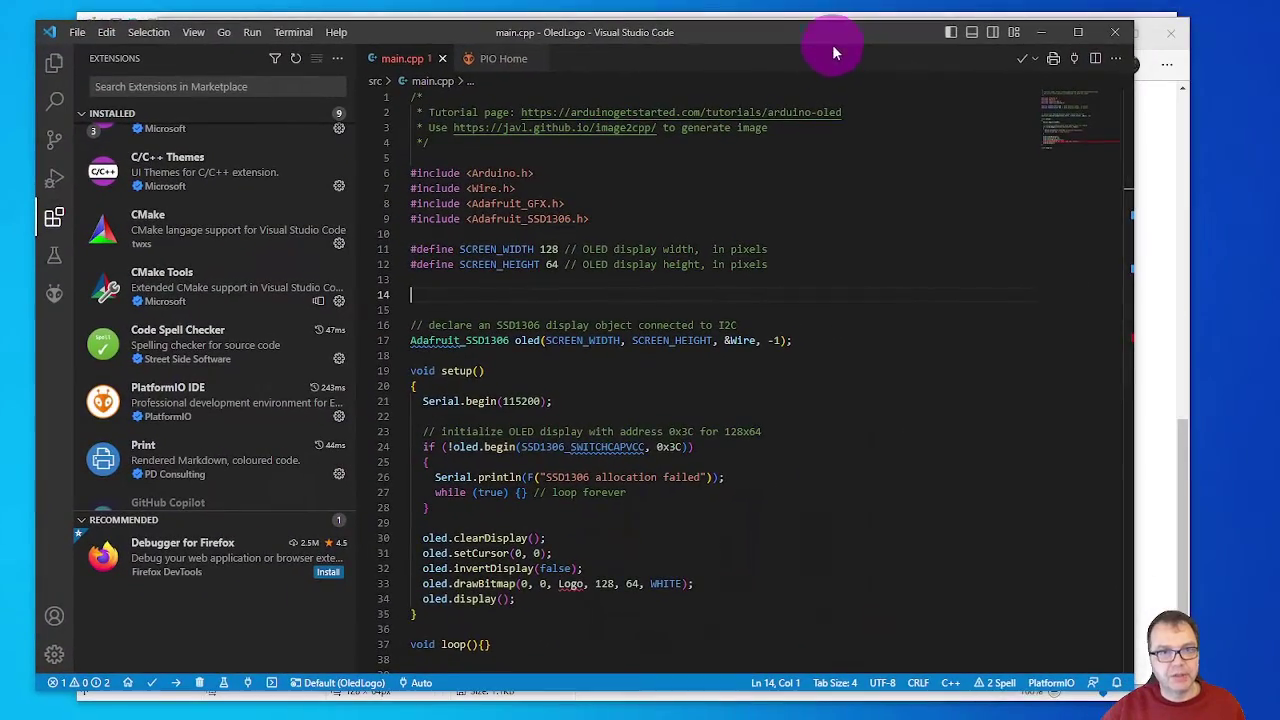
click(1080, 38)
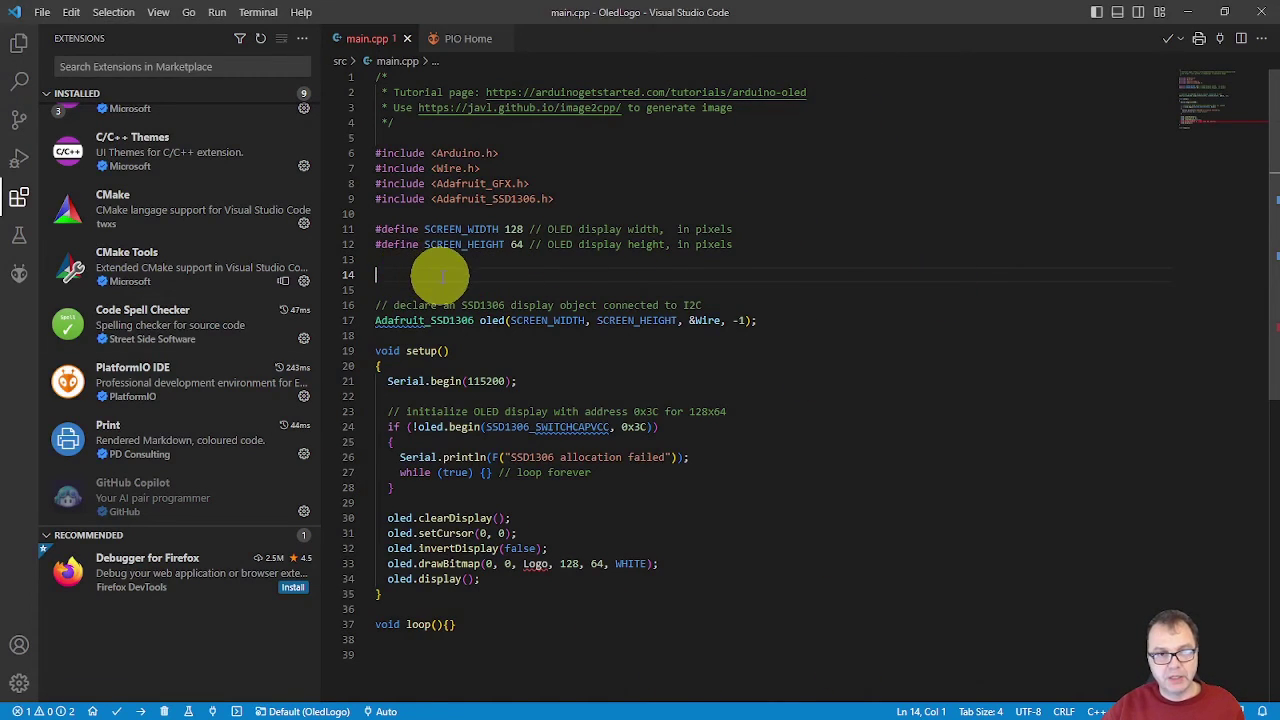
key(ctrl+v)
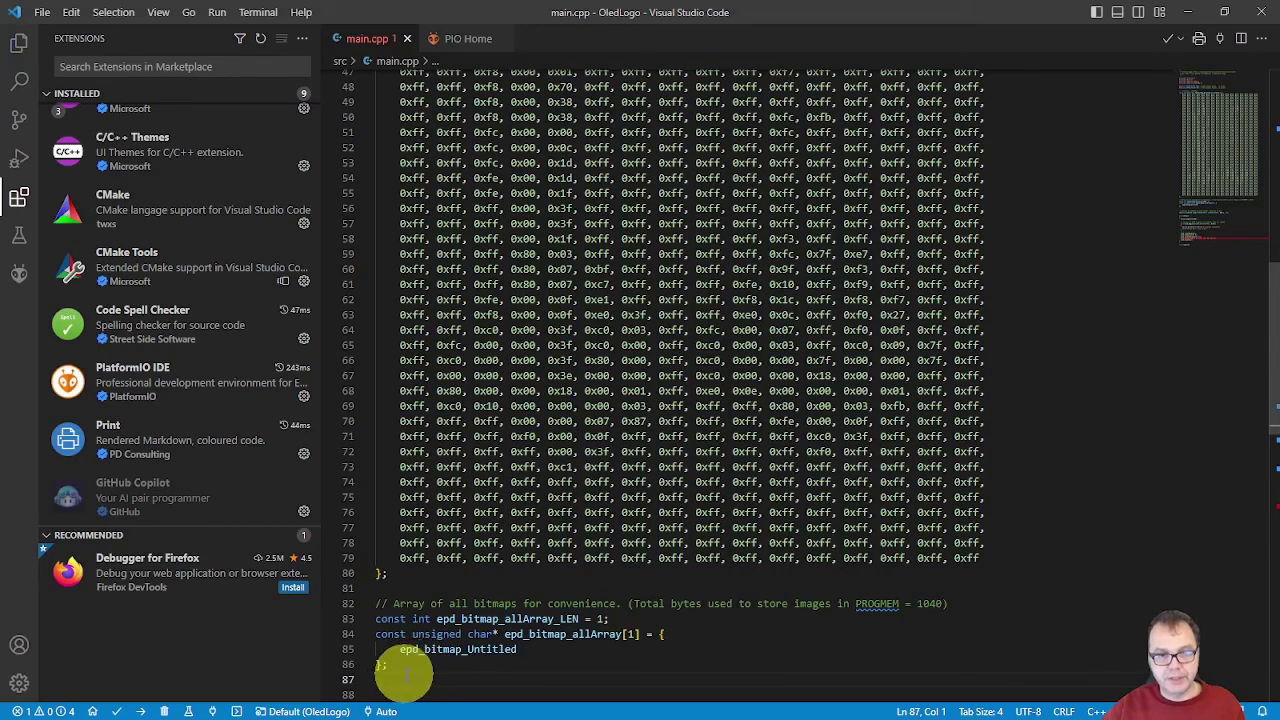
- Delete the epd_bitmap_allArray convenience block, including its comment and length constant, below the pasted bitmap data
drag(403, 668, 343, 602)
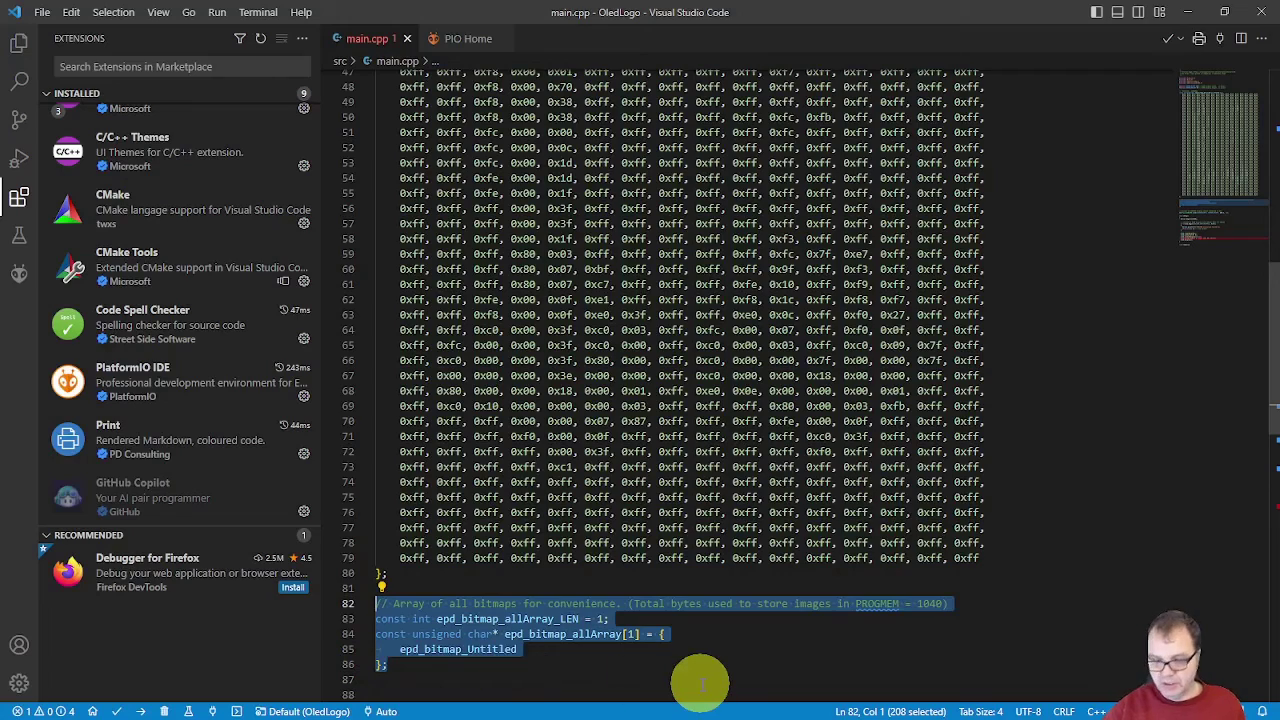
key(Delete)
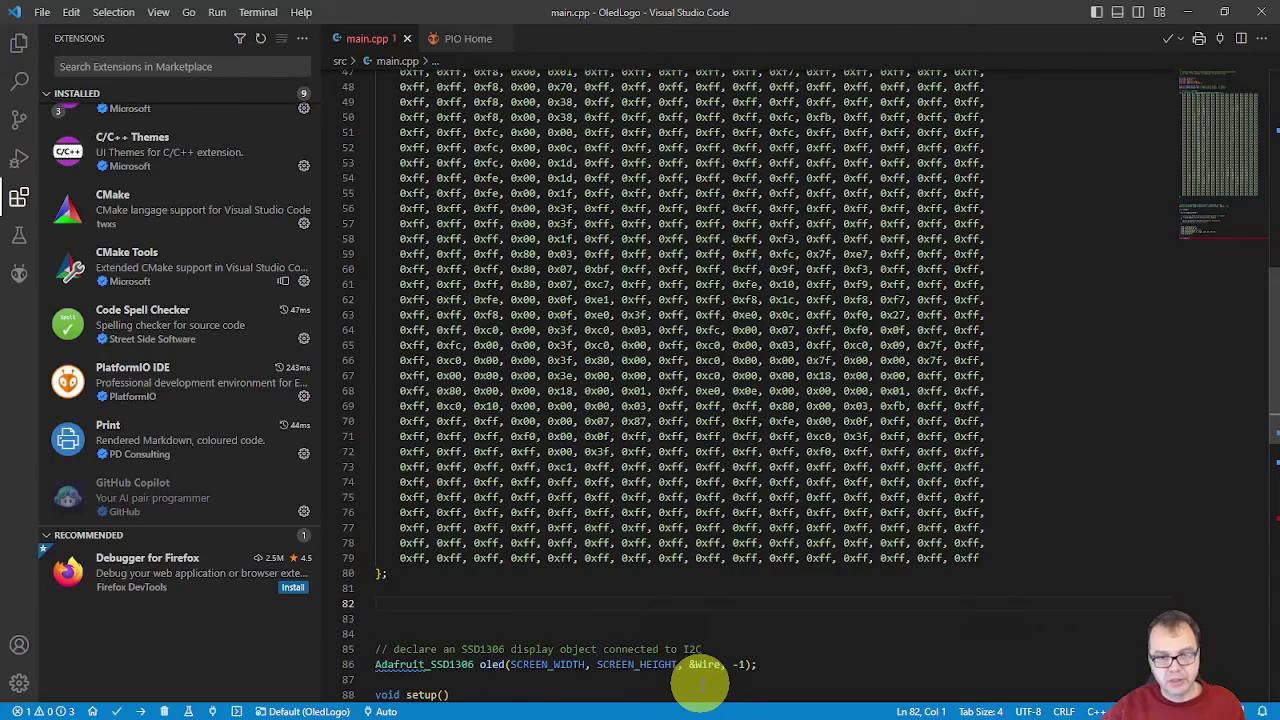
key(Delete)
- Rename the epd_bitmap_Untitled array to Logo, copying the name from the drawBitmap call in setup
scroll(590, 400, up, 15)
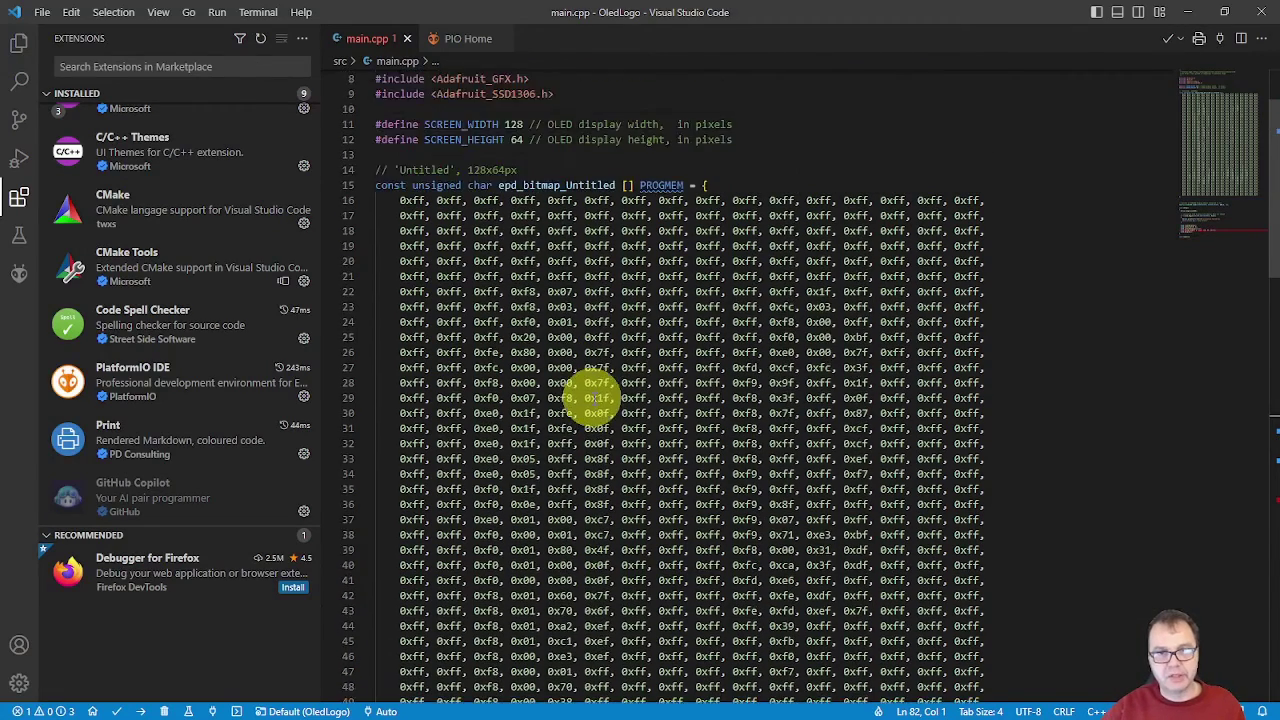
scroll(590, 400, down, 14)
scroll(597, 400, down, 11)
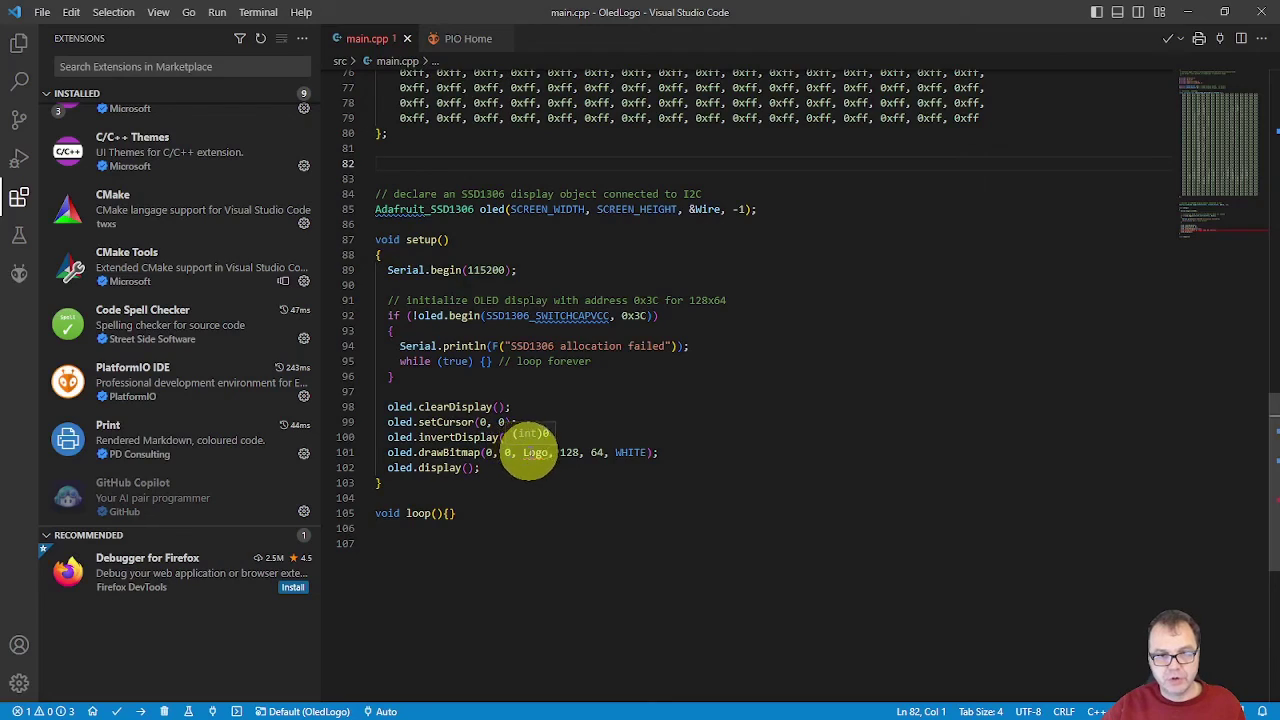
double_click(533, 453)
key(ctrl+c)
scroll(692, 478, up, 15)
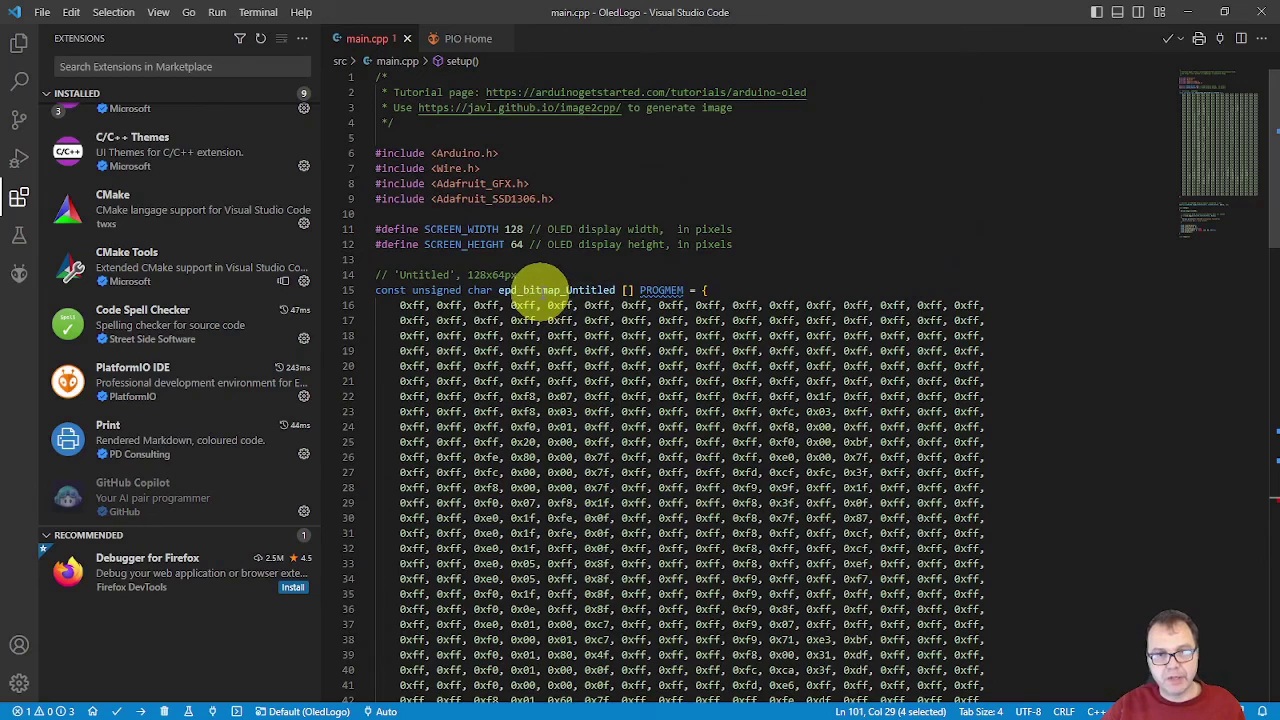
double_click(540, 289)
key(ctrl+v)
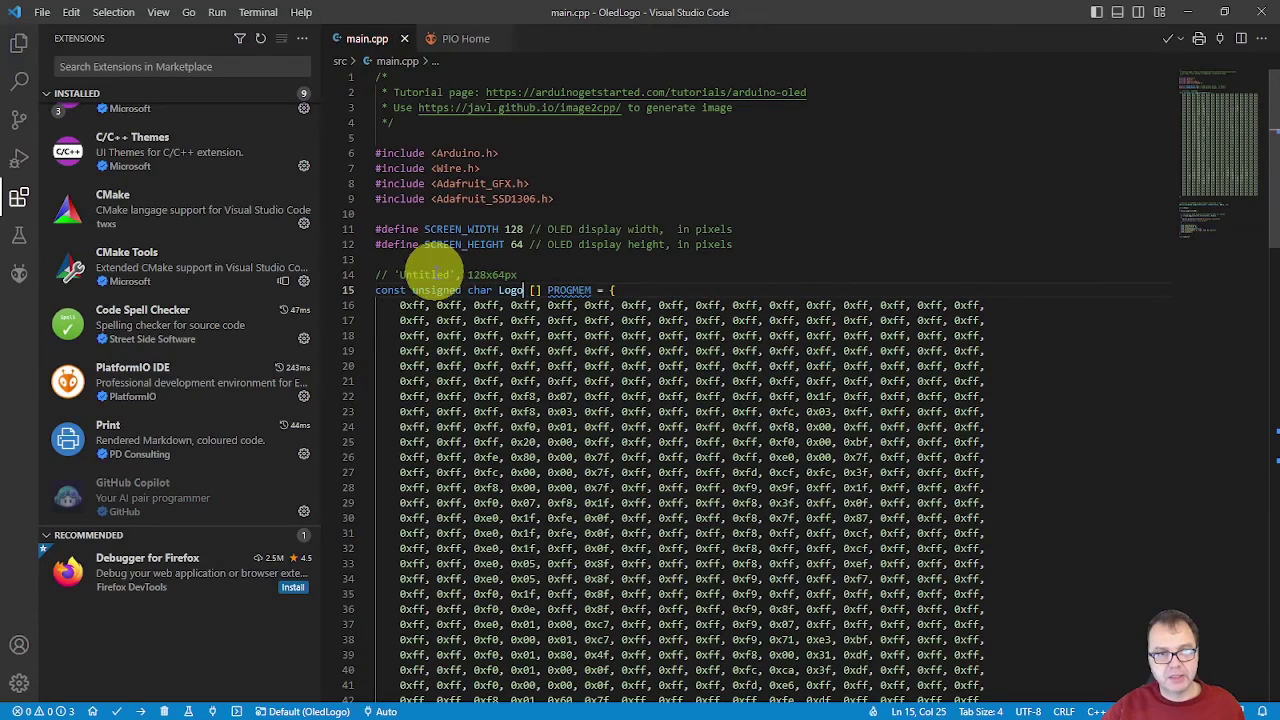
- Replace the name Untitled with Logo in the comment above the bitmap array
double_click(430, 274)
key(ctrl+v)
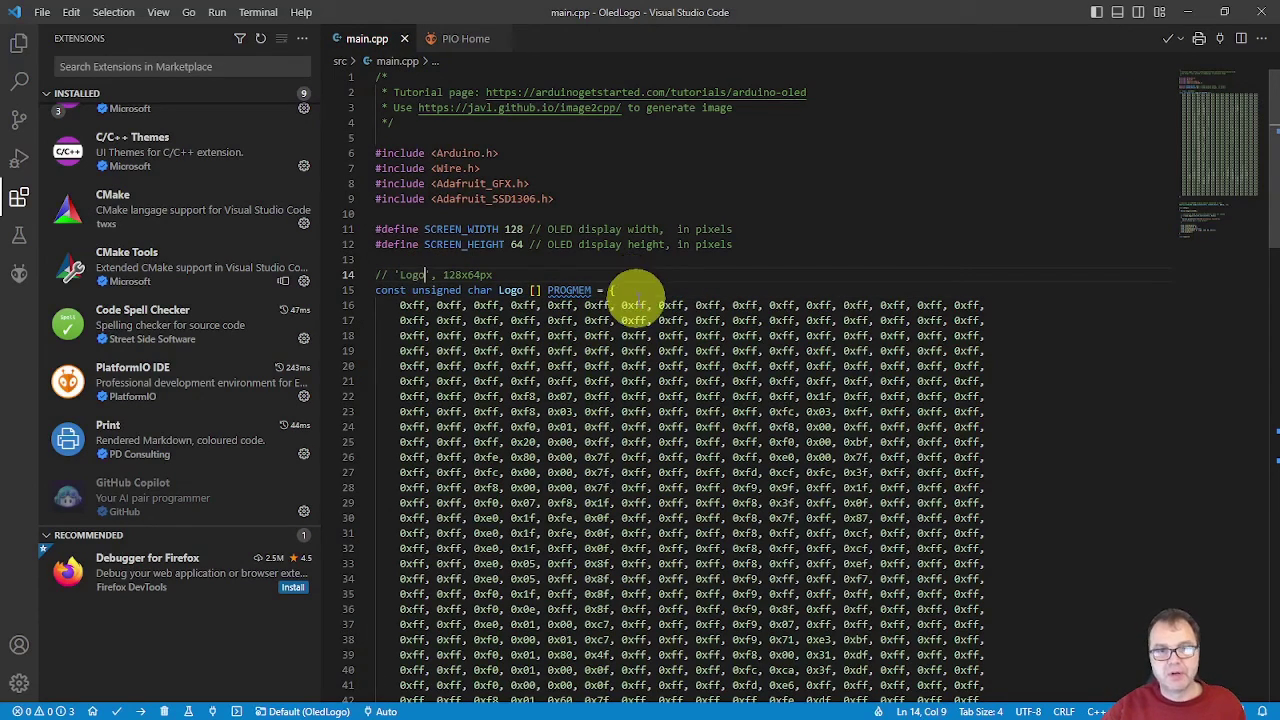
click(549, 289)
- Check the pasted bitmap data, upload the OledLogo program to the board, and show the project's files in the Explorer
scroll(729, 366, down, 10)
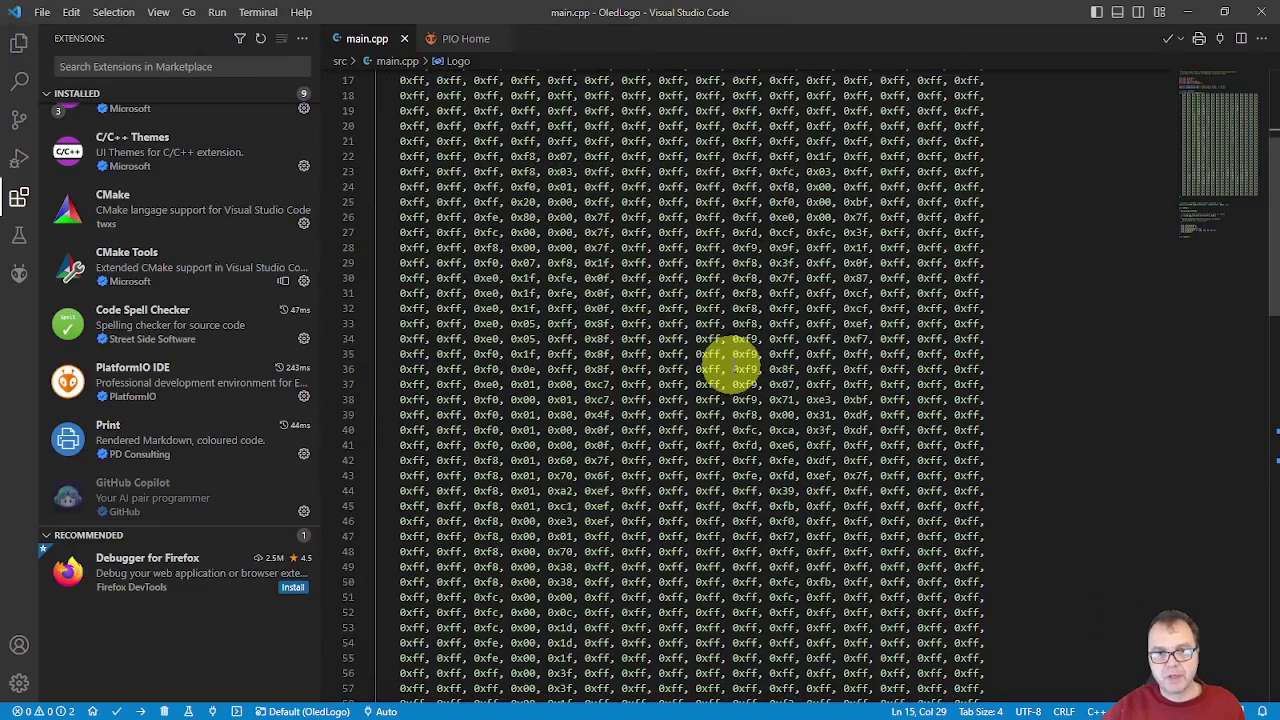
scroll(729, 366, down, 5)
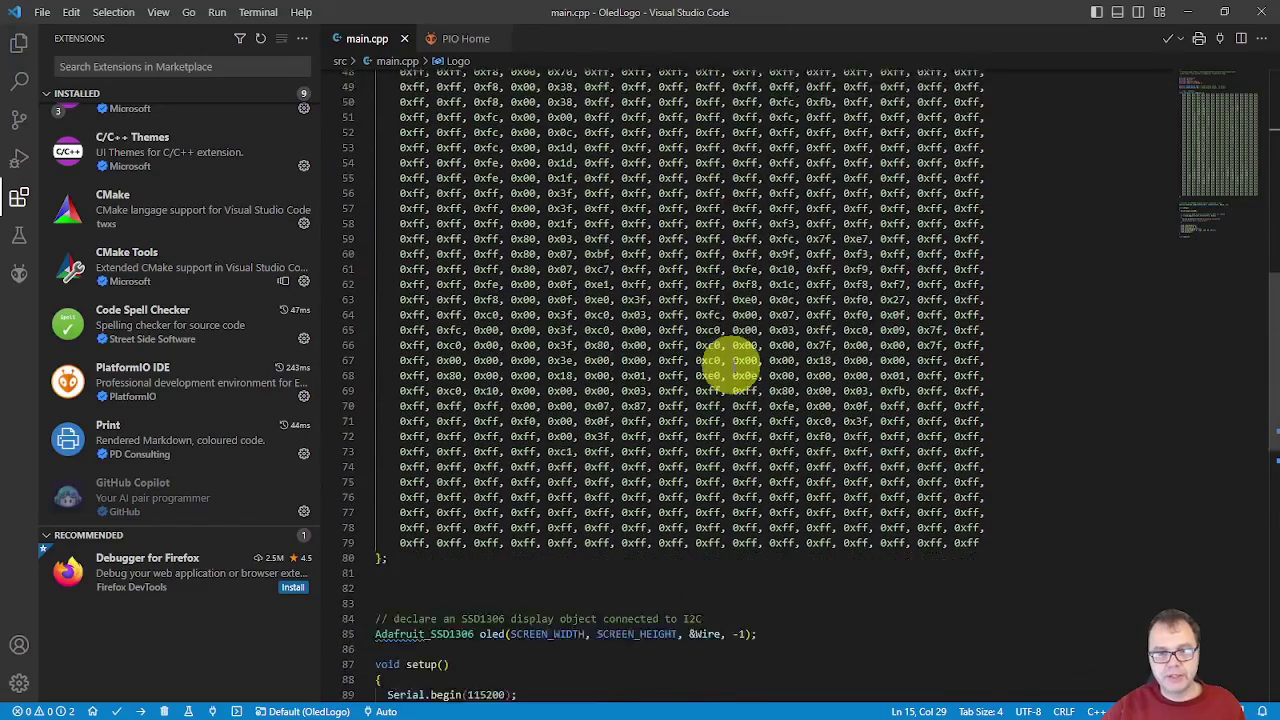
scroll(729, 366, up, 6)
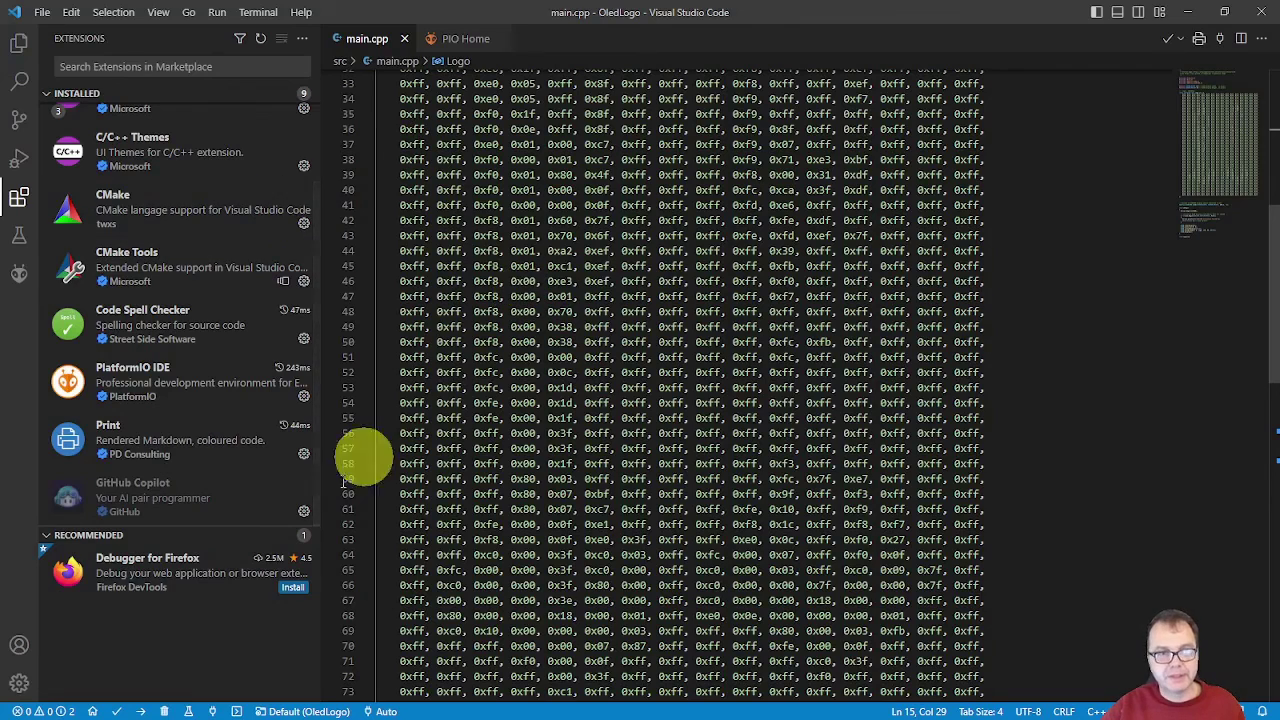
click(142, 712)
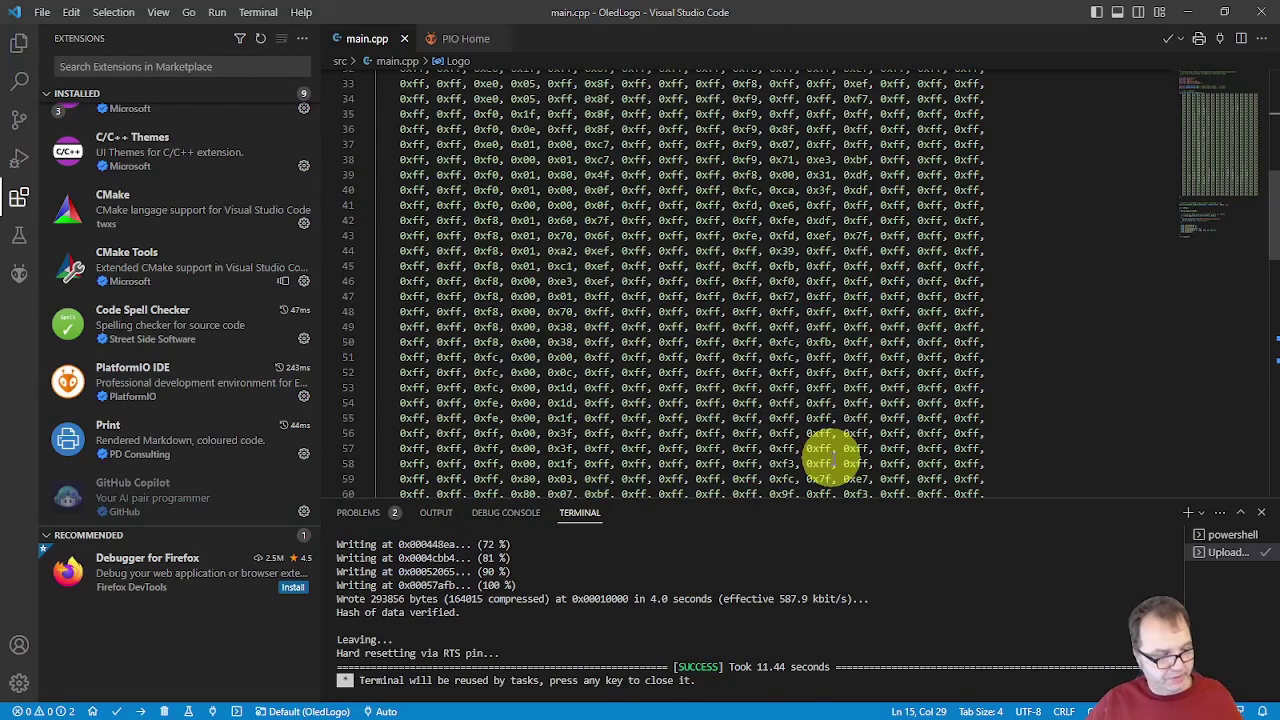
mouse_move(830, 447)
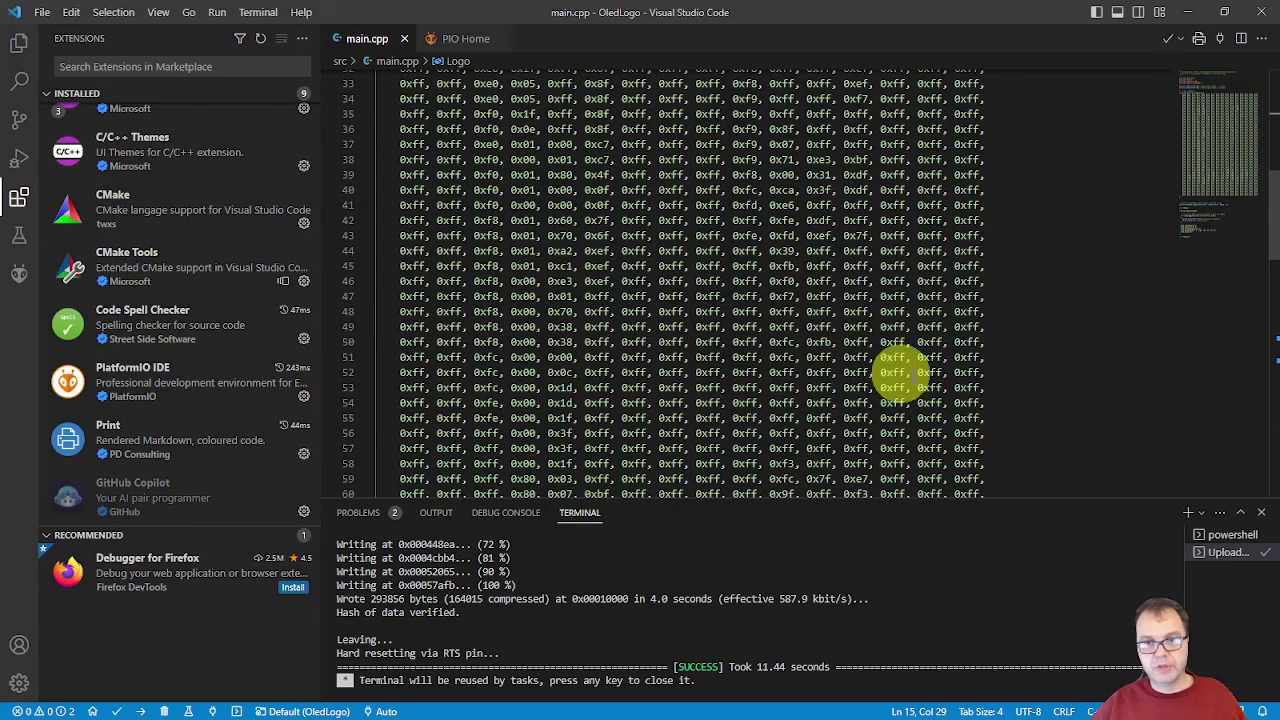
key(ctrl+shift+e)
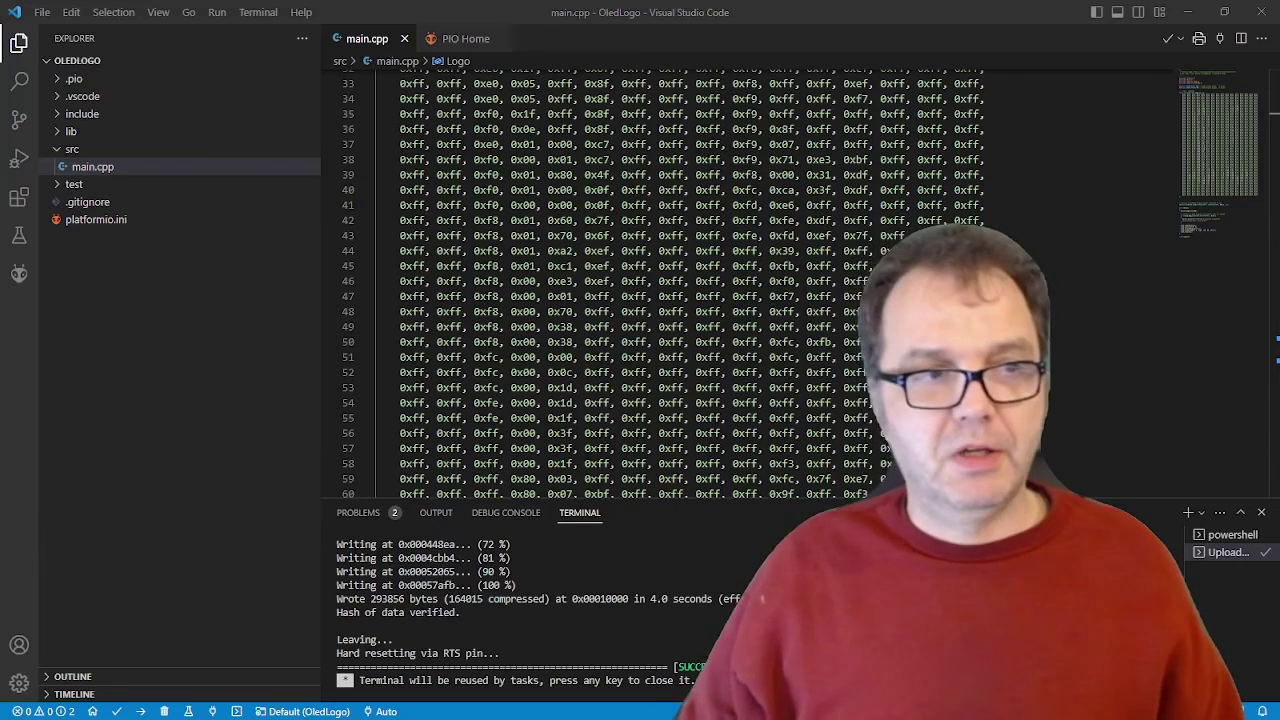